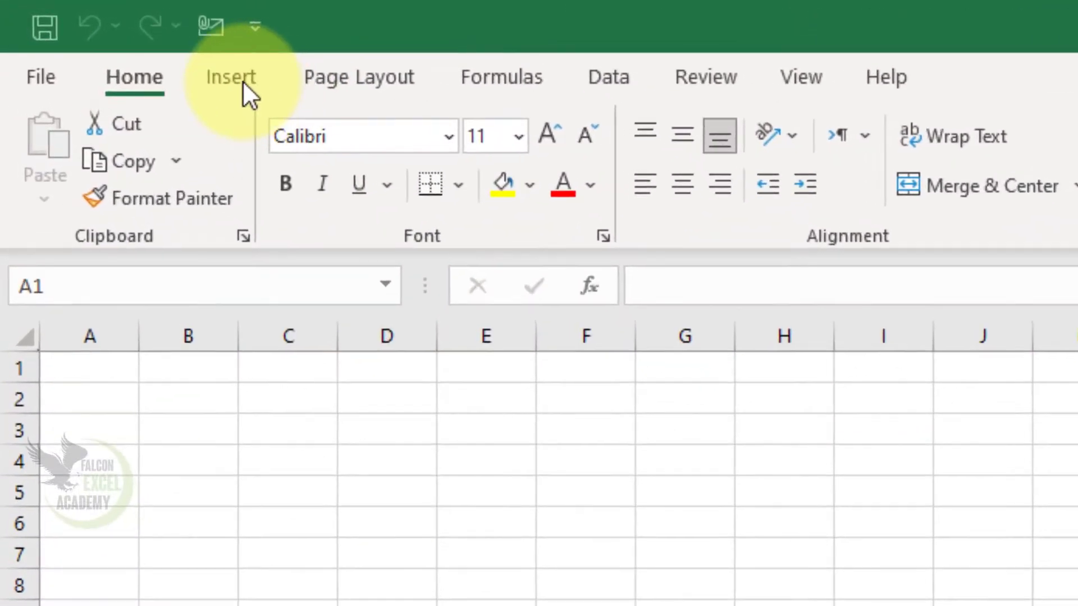
{"action": "left_click", "coordinate": [243, 81]}
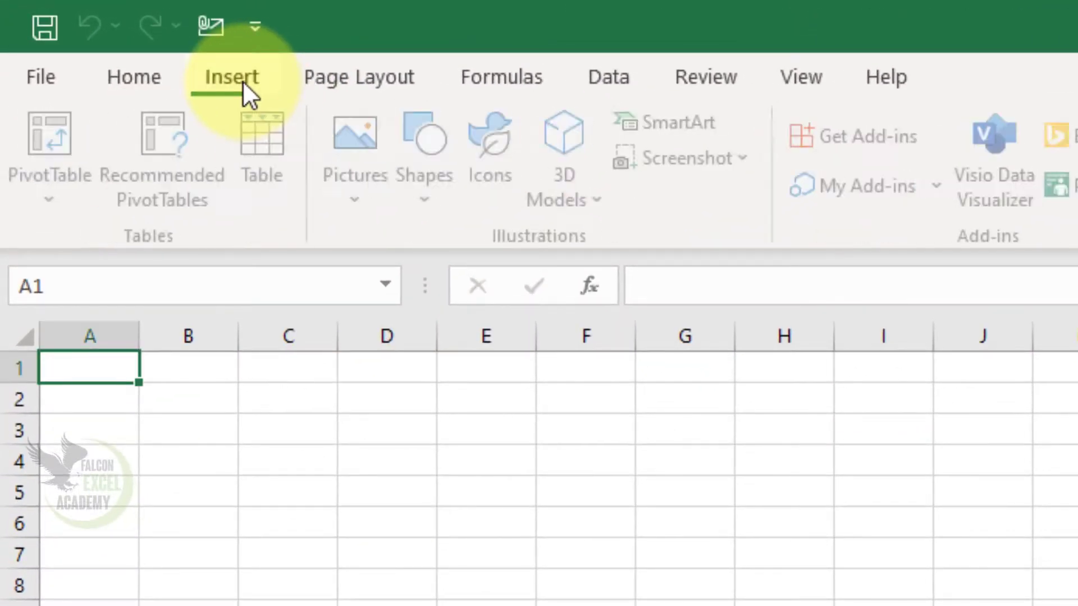
{"action": "left_click", "coordinate": [164, 92]}
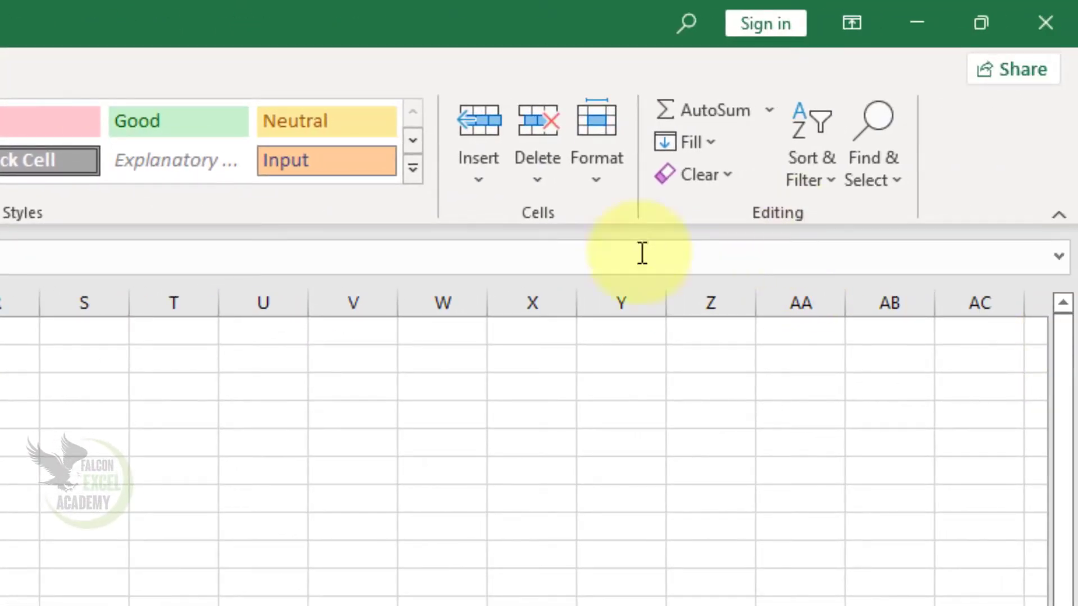
{"action": "key", "text": "alt+n"}
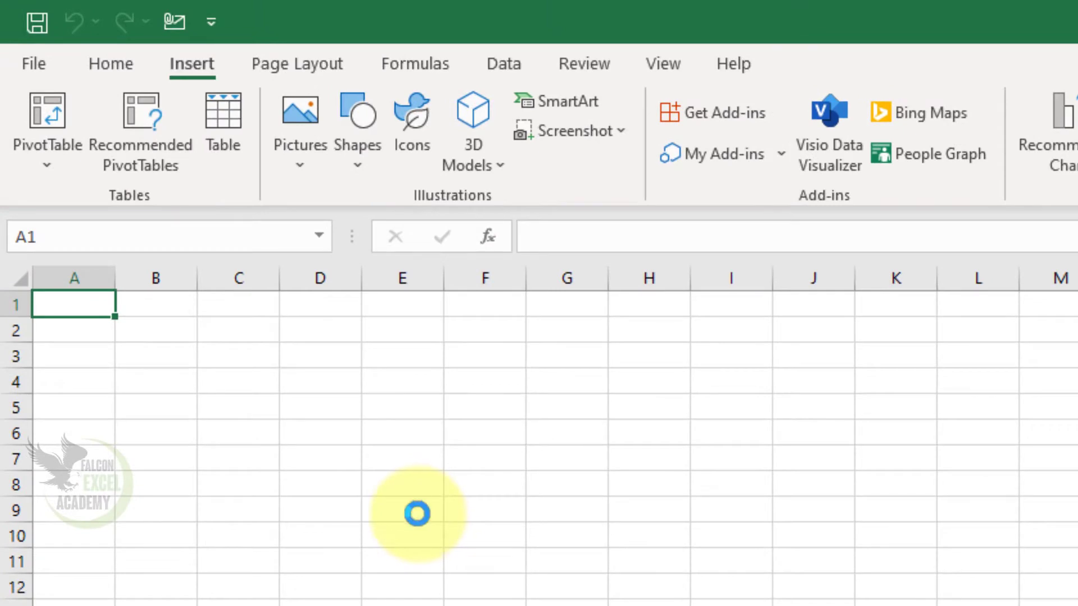
{"action": "scroll", "coordinate": [417, 513], "scroll_direction": "up", "scroll_amount": 10}
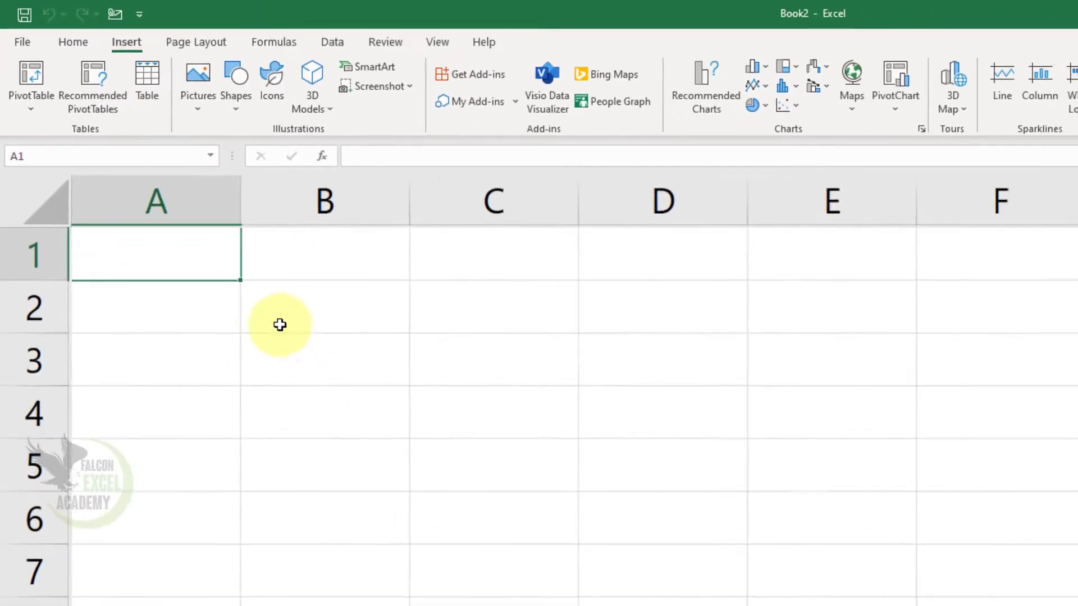
{"action": "scroll", "coordinate": [280, 324], "scroll_direction": "up", "scroll_amount": 1}
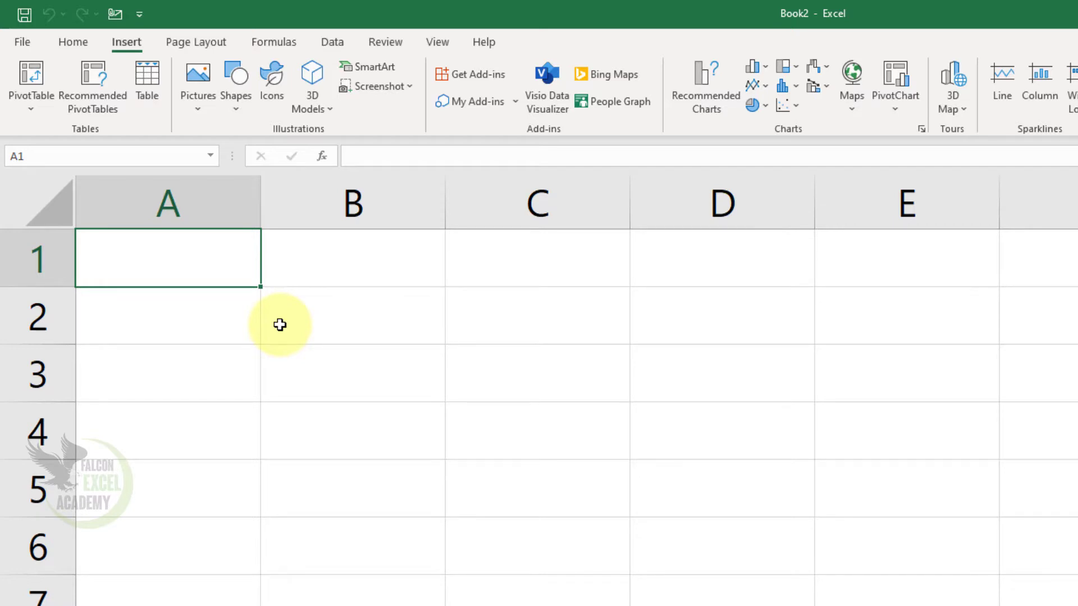
Open the recent workbook Excel FIlter Function and delete the leftover data beside the table from column G onward.
{"action": "left_click", "coordinate": [23, 42]}
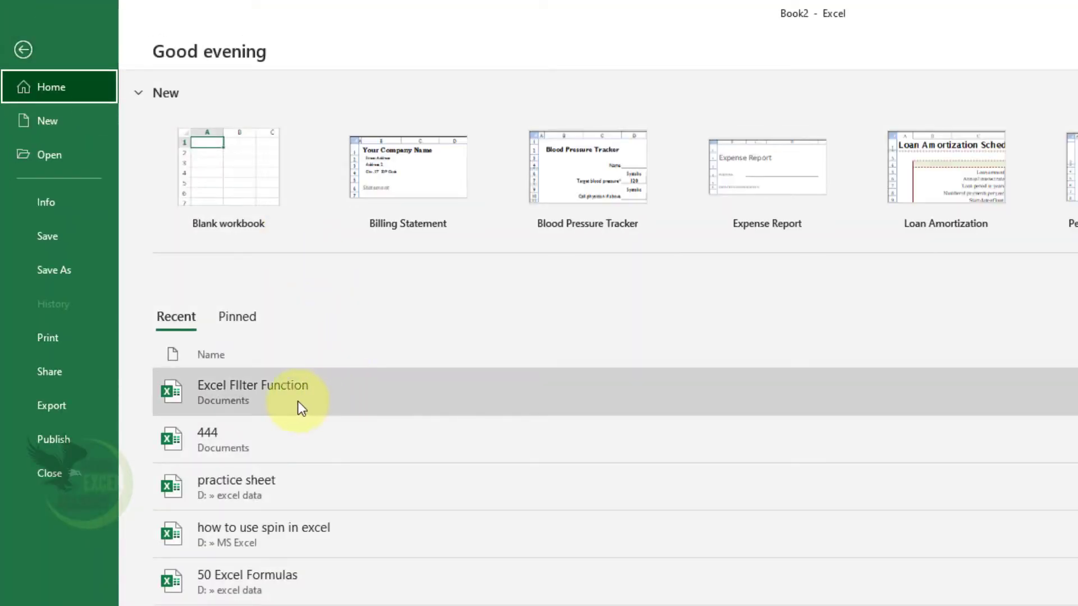
{"action": "left_click", "coordinate": [244, 402]}
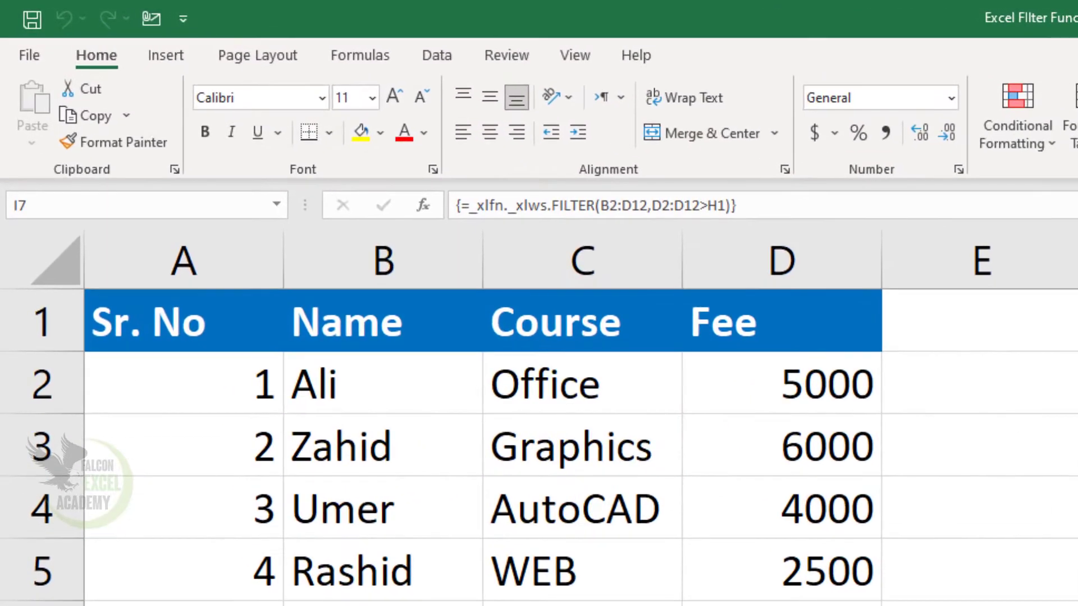
{"action": "left_click", "coordinate": [1077, 262]}
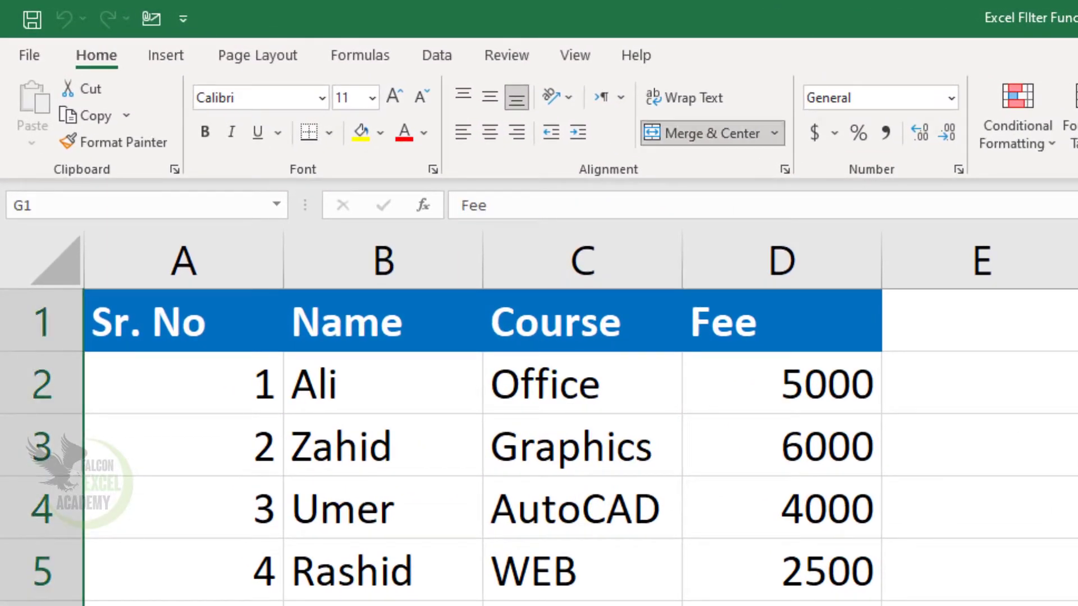
{"action": "left_click", "coordinate": [775, 528]}
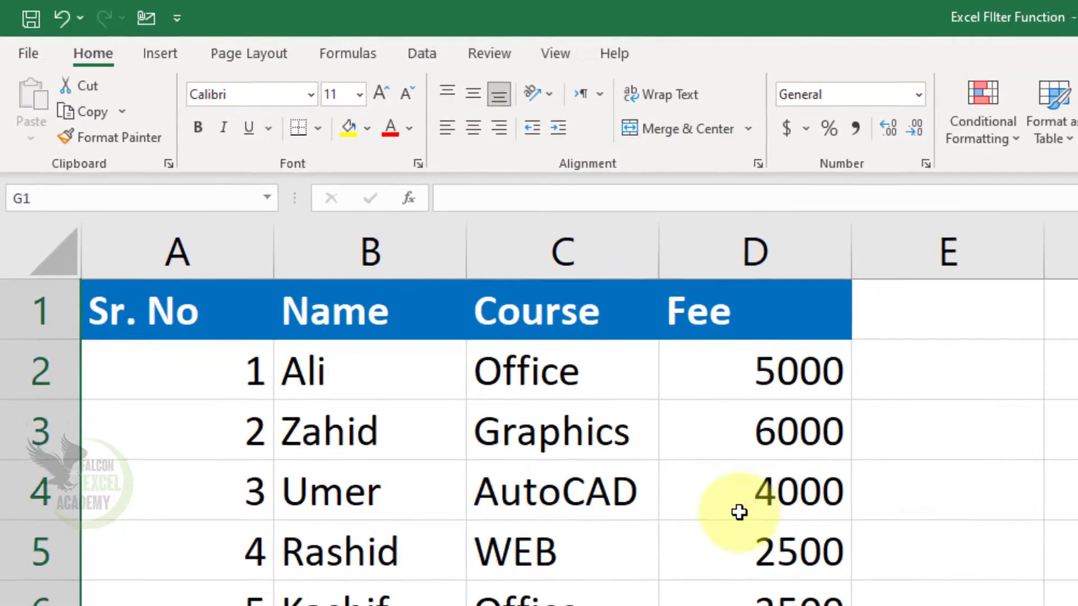
Apply All Borders to the data rows in A2:D12.
{"action": "left_click_drag", "start_coordinate": [255, 385], "coordinate": [770, 605]}
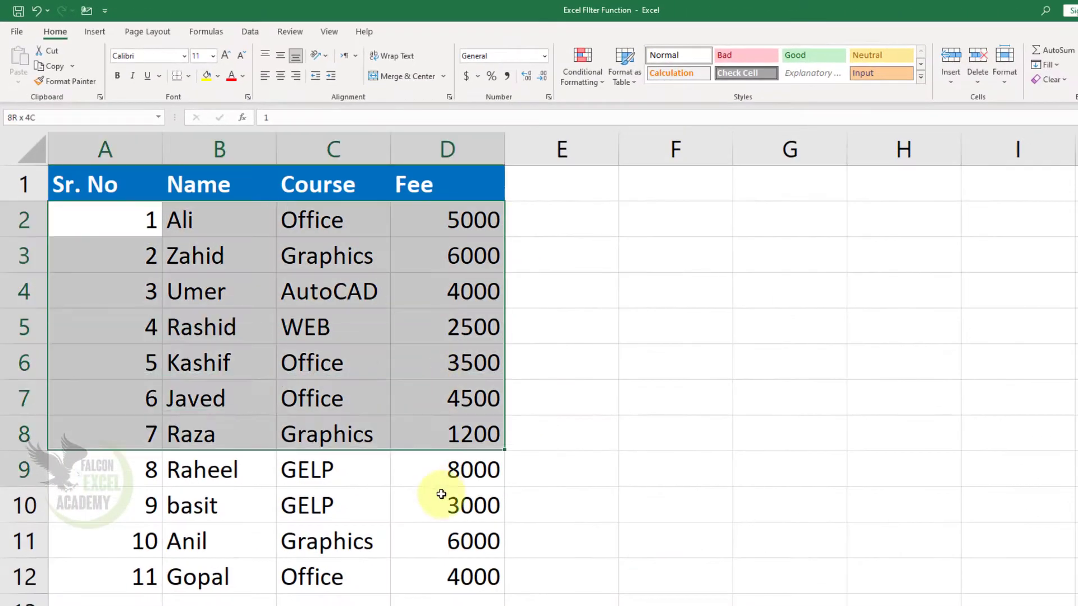
{"action": "left_click_drag", "start_coordinate": [441, 494], "coordinate": [445, 567]}
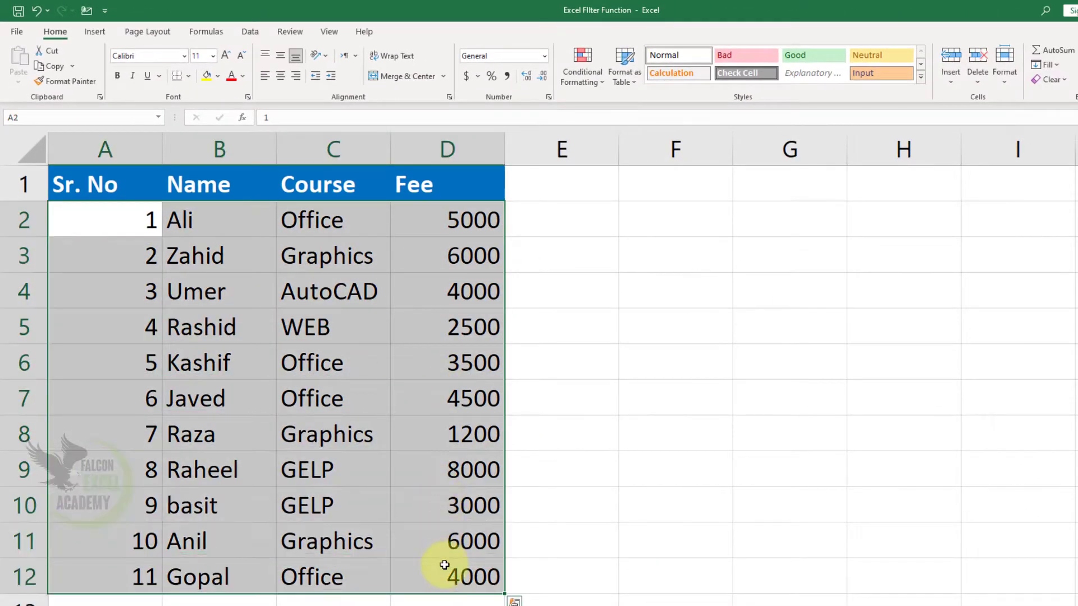
{"action": "left_click", "coordinate": [191, 77]}
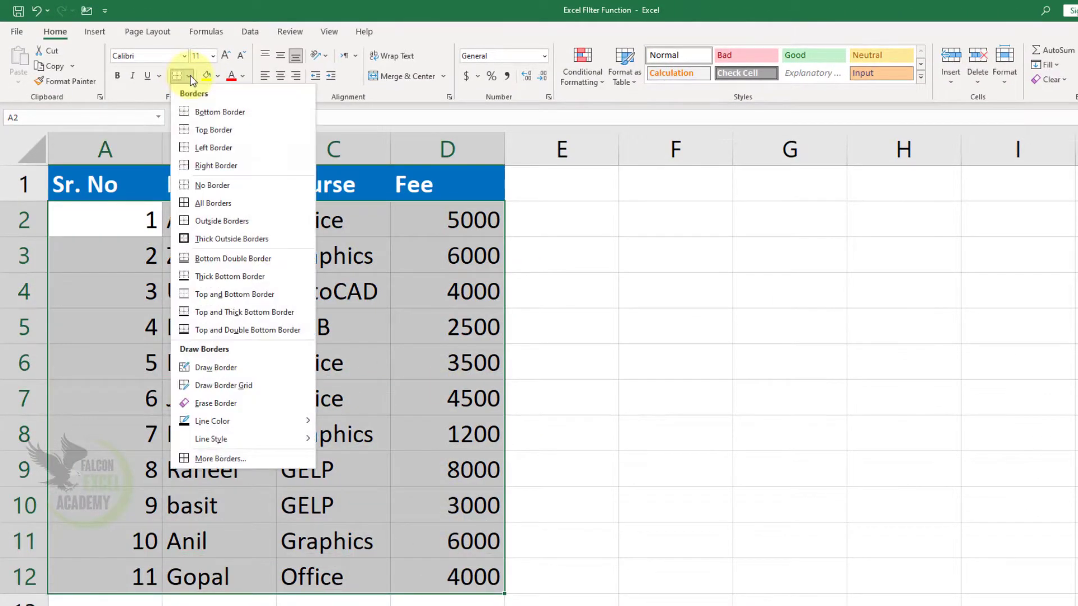
{"action": "left_click", "coordinate": [224, 208]}
{"action": "left_click", "coordinate": [447, 422]}
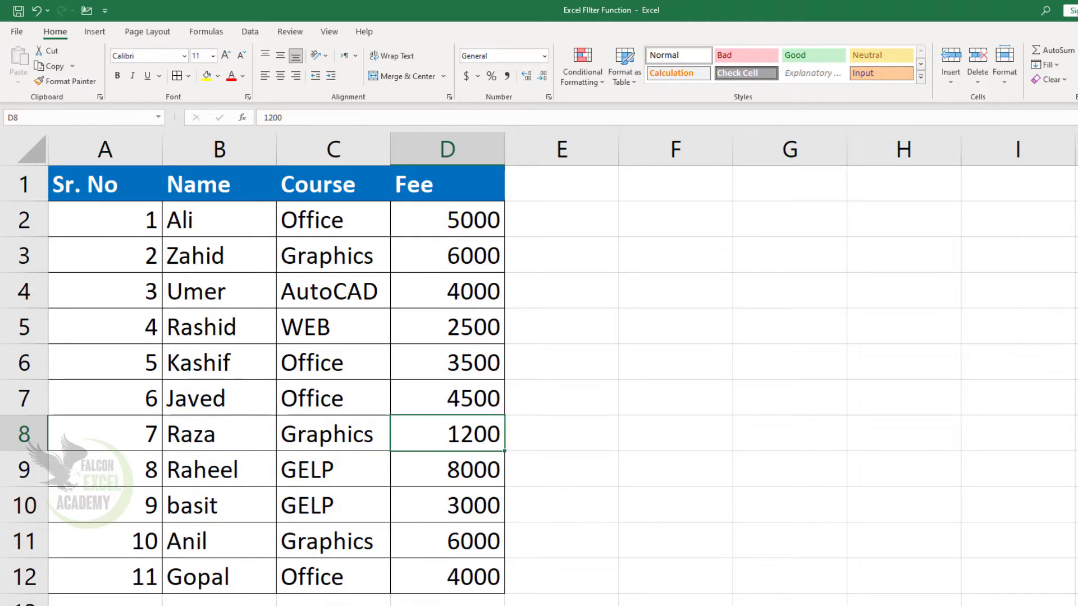
Create a PivotTable from the range A1:D12 of Sheet1, placed on a new worksheet.
{"action": "left_click_drag", "start_coordinate": [120, 182], "coordinate": [443, 576]}
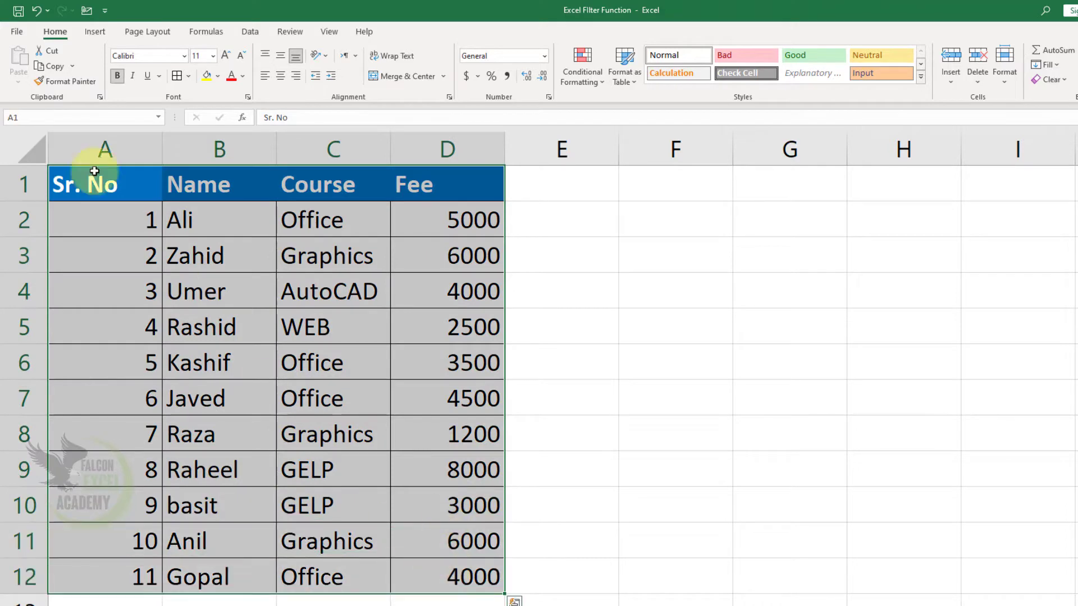
{"action": "left_click", "coordinate": [95, 32]}
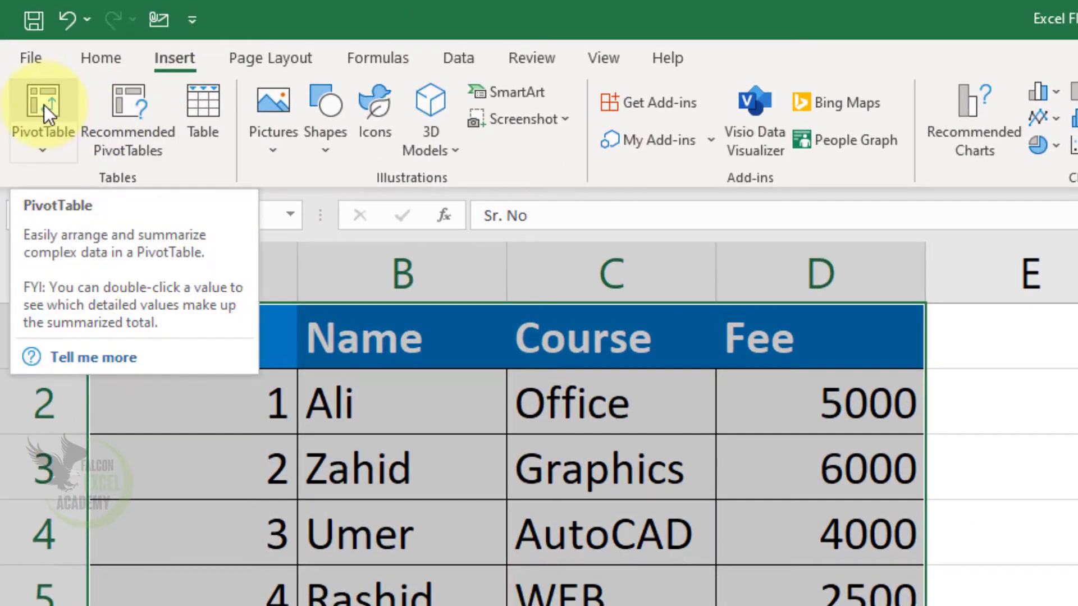
{"action": "left_click", "coordinate": [44, 105]}
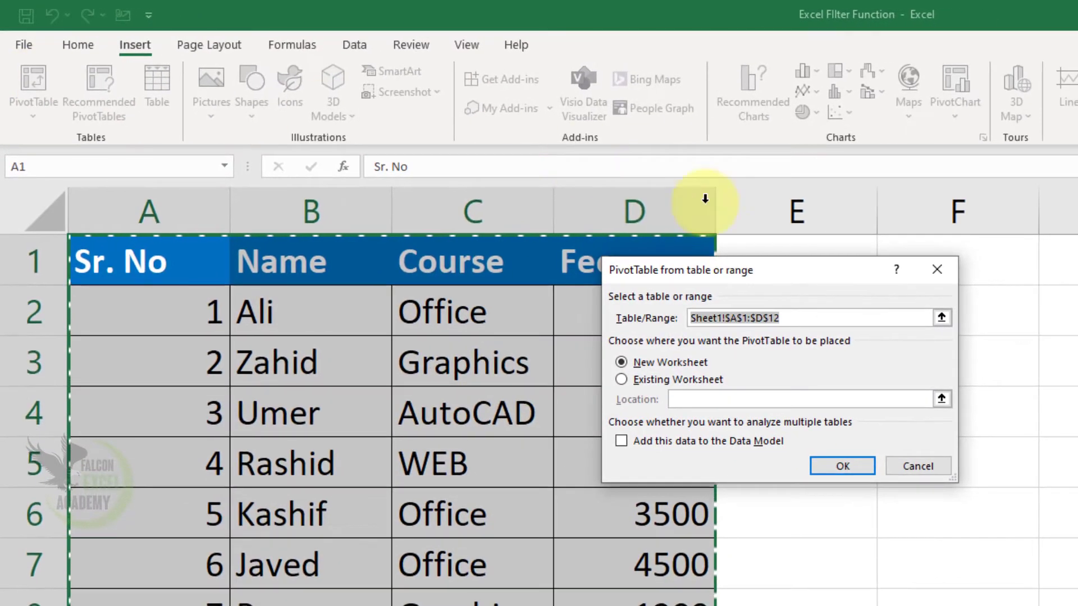
{"action": "left_click_drag", "start_coordinate": [733, 275], "coordinate": [904, 306]}
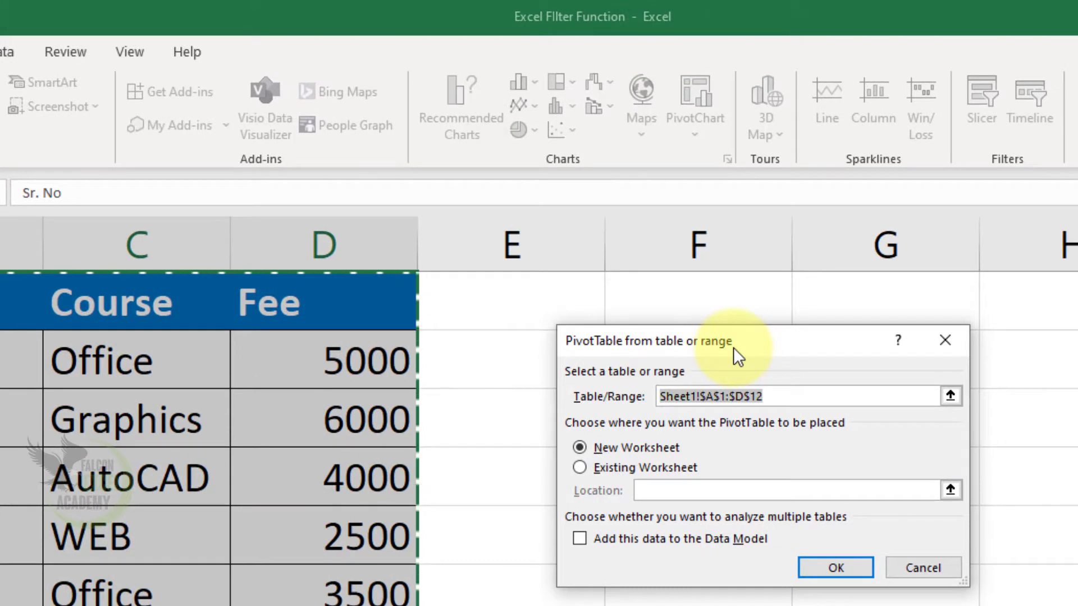
{"action": "left_click_drag", "start_coordinate": [733, 347], "coordinate": [629, 346]}
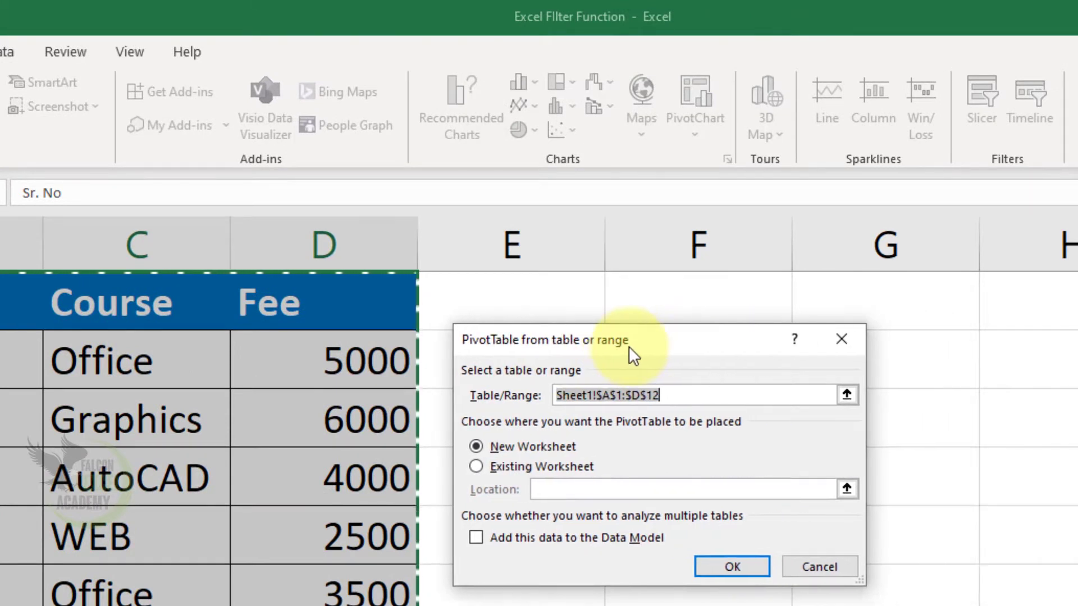
{"action": "left_click", "coordinate": [548, 453]}
{"action": "left_click", "coordinate": [734, 576]}
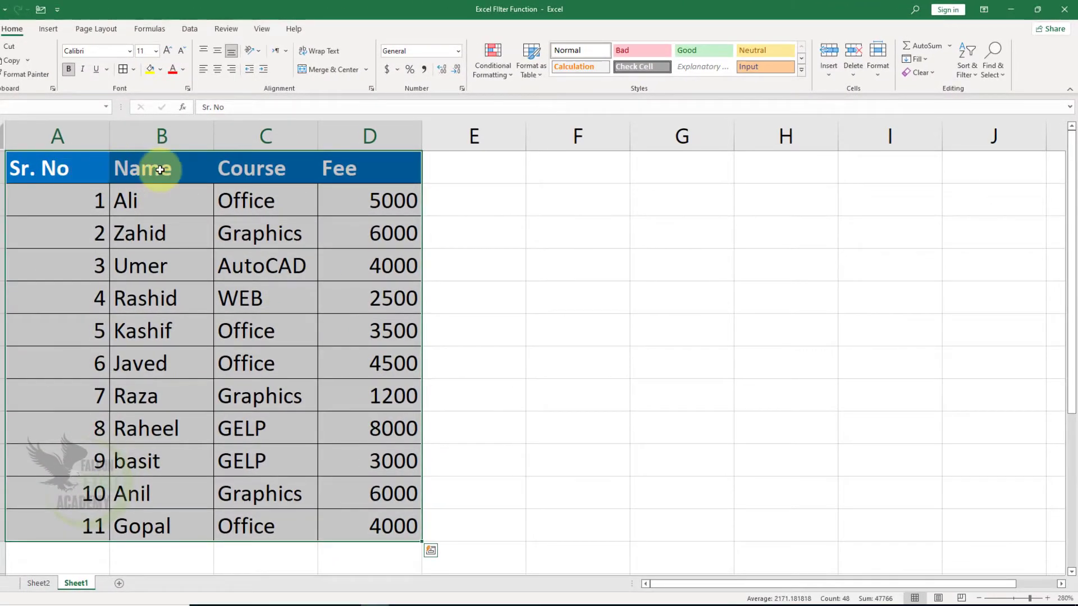
Open Sheet2 and add the Course field as rows and the Fee field as summed values to the PivotTable.
{"action": "left_click", "coordinate": [41, 585]}
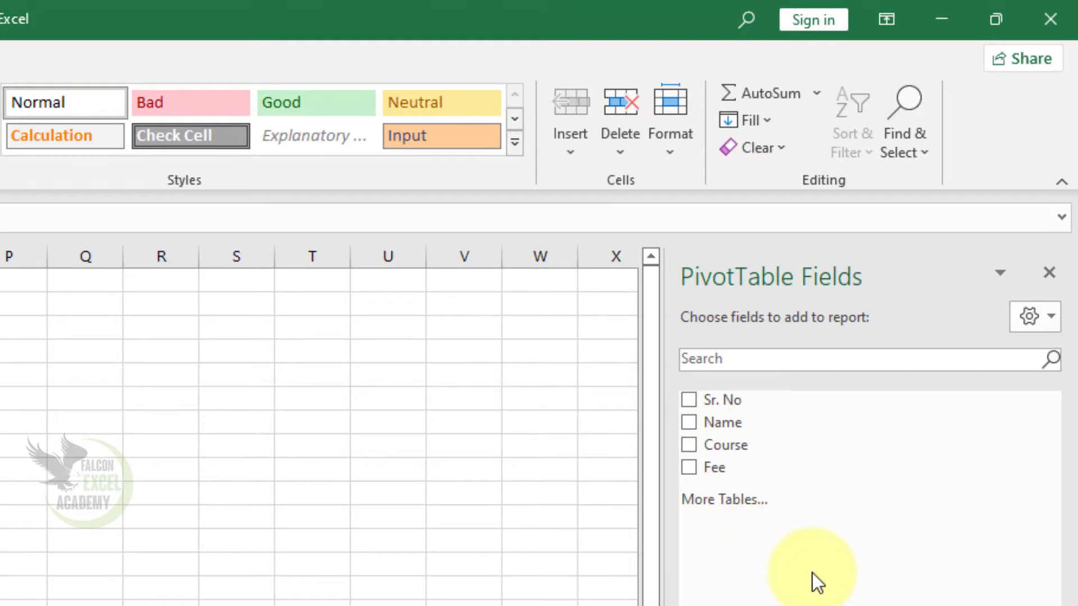
{"action": "left_click", "coordinate": [690, 445]}
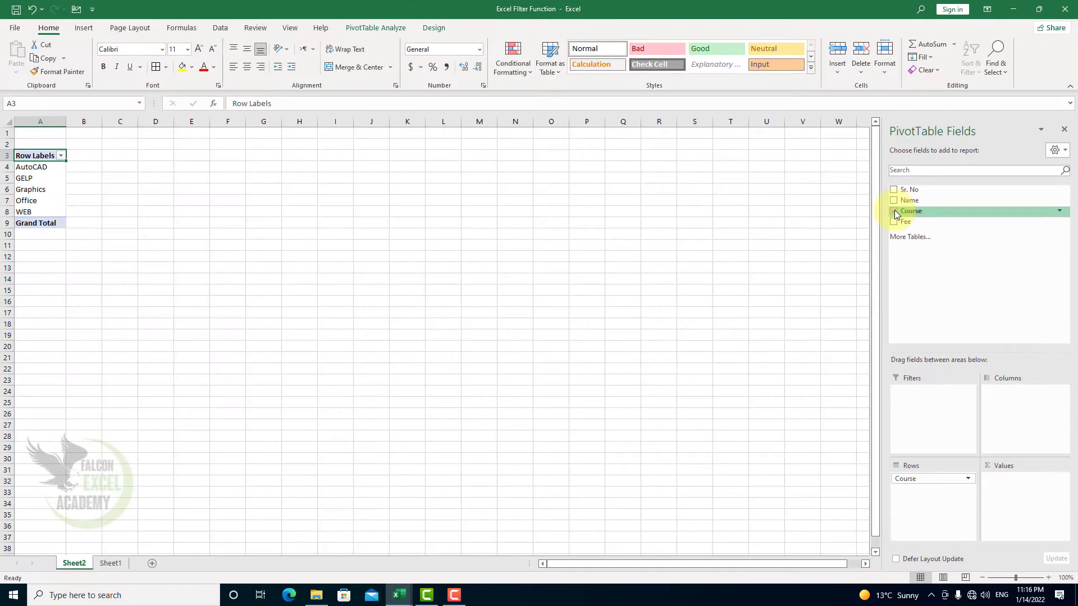
{"action": "left_click", "coordinate": [893, 223]}
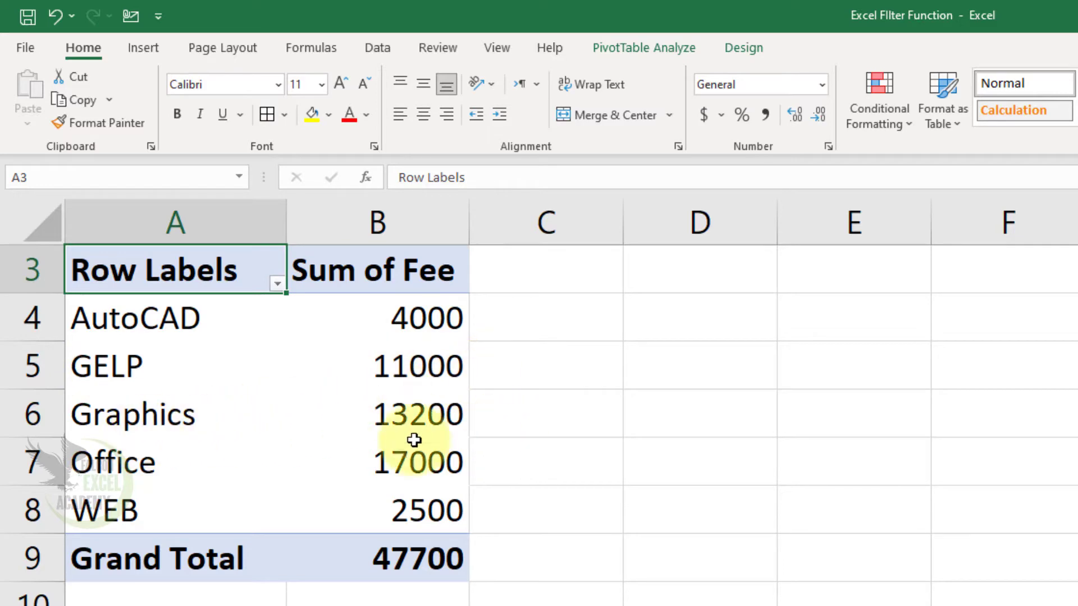
Replace the Course field with Name in the PivotTable rows, showing the sum of Fee for each name.
{"action": "mouse_move", "coordinate": [398, 570]}
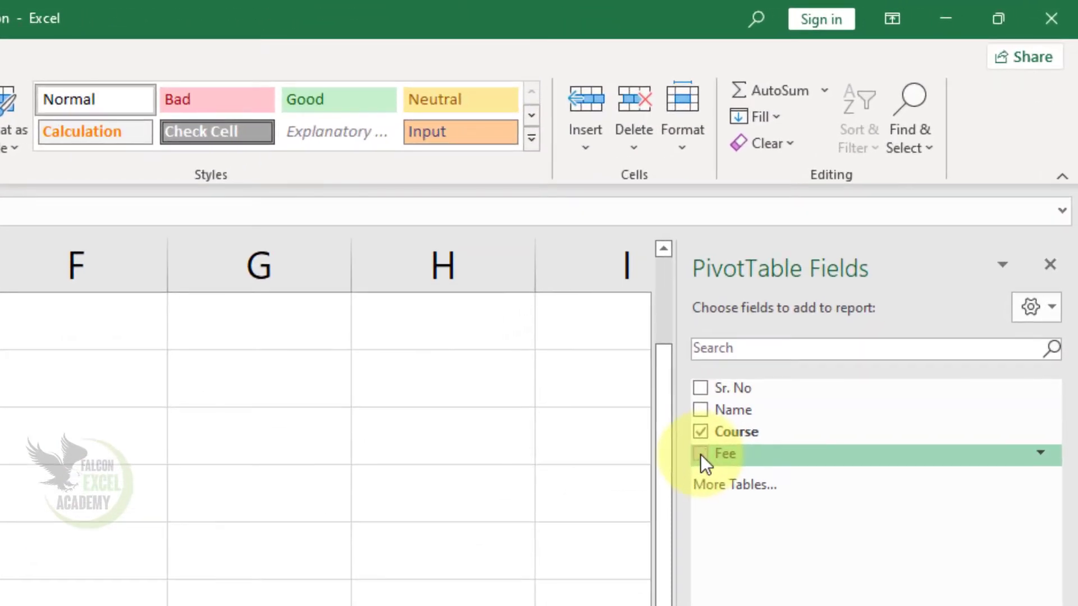
{"action": "left_click", "coordinate": [699, 411]}
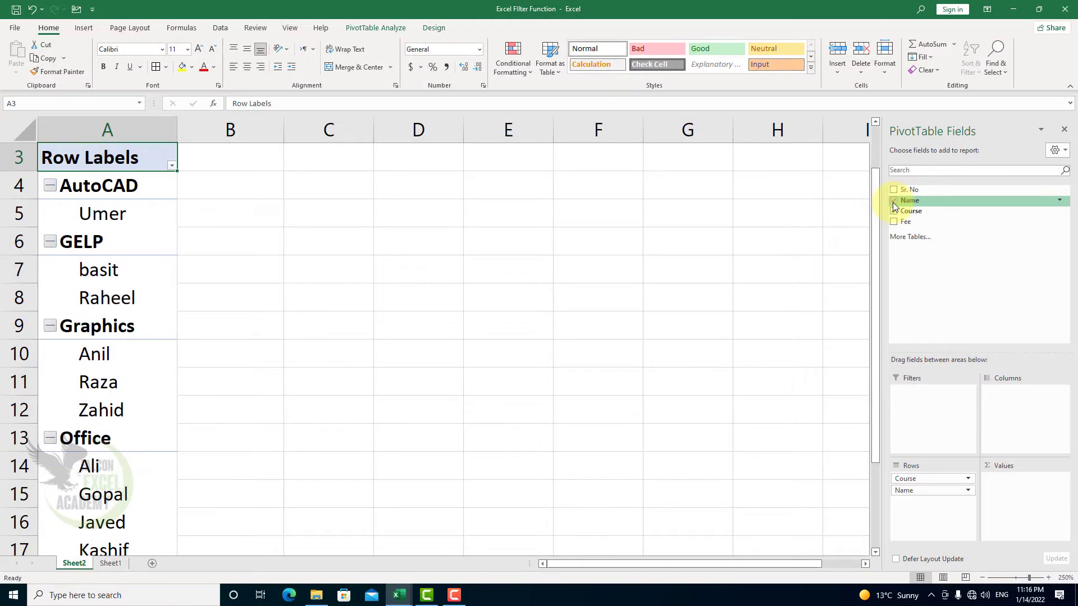
{"action": "left_click", "coordinate": [893, 200]}
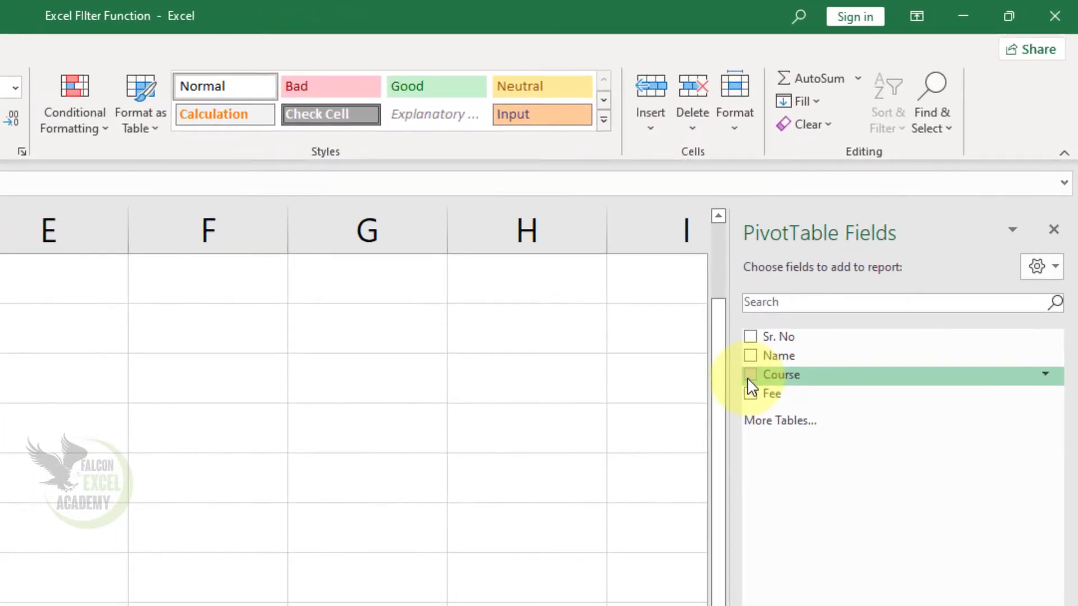
{"action": "left_click", "coordinate": [749, 396]}
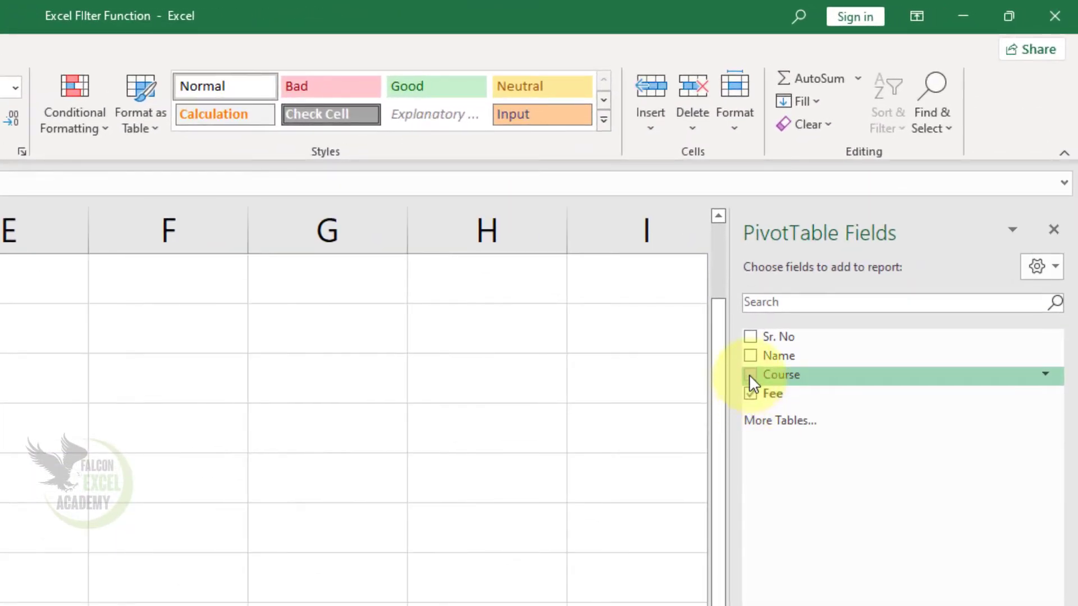
{"action": "left_click", "coordinate": [750, 357]}
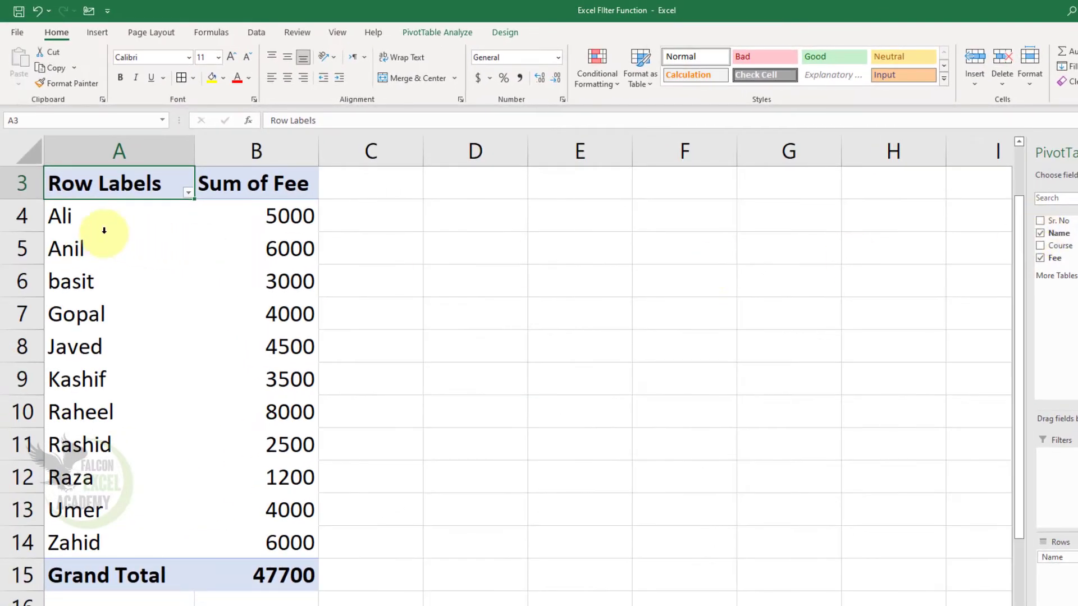
Move the Name field to the PivotTable's Filters area, then add Course and move it to Filters too.
{"action": "mouse_move", "coordinate": [291, 498]}
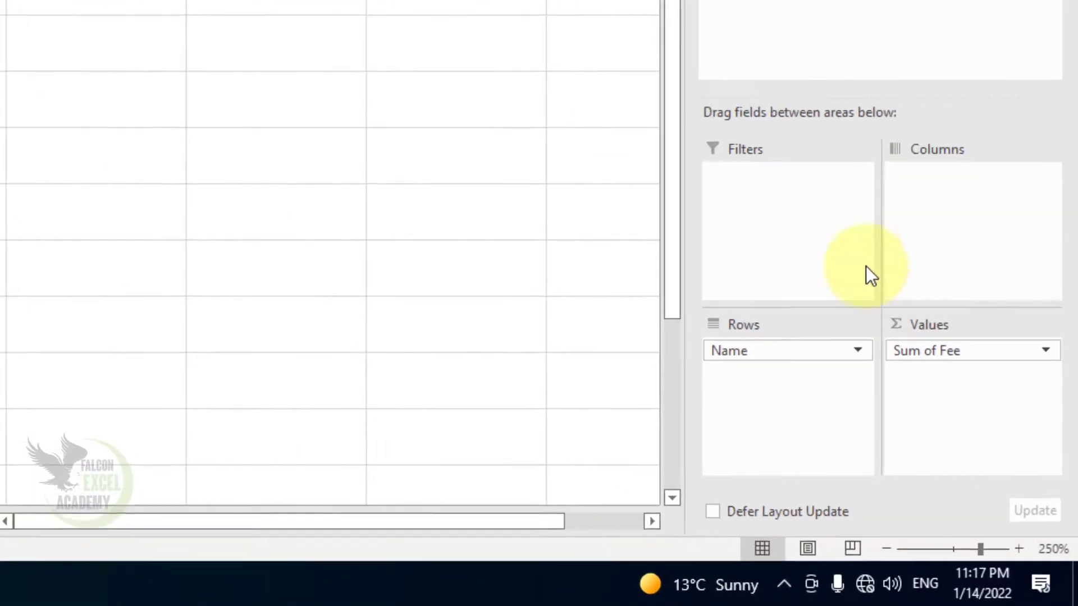
{"action": "left_click_drag", "start_coordinate": [729, 344], "coordinate": [742, 221]}
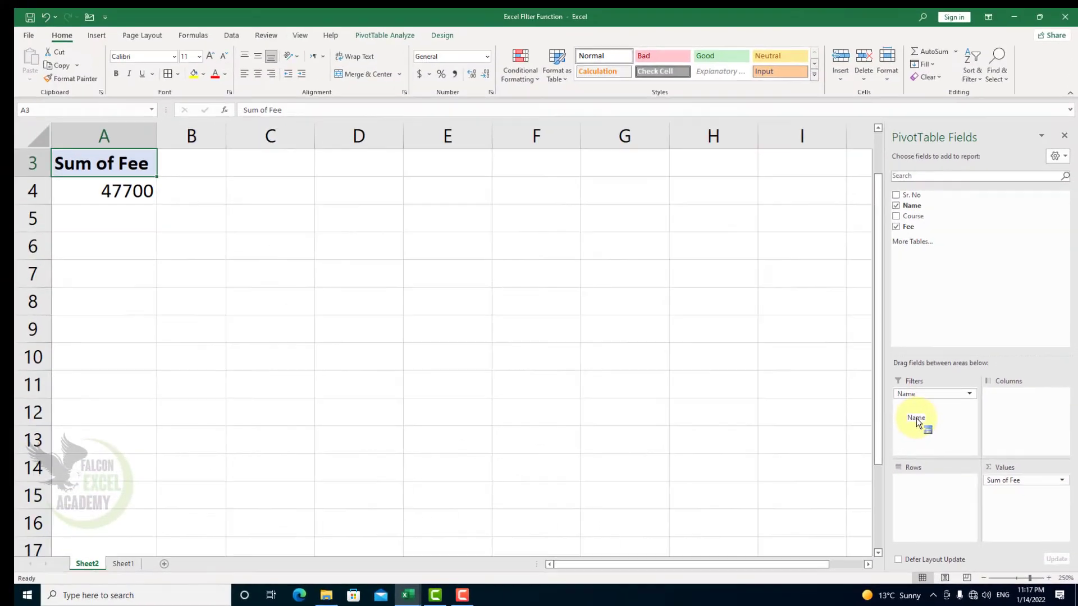
{"action": "scroll", "coordinate": [203, 365], "scroll_direction": "up", "scroll_amount": 1}
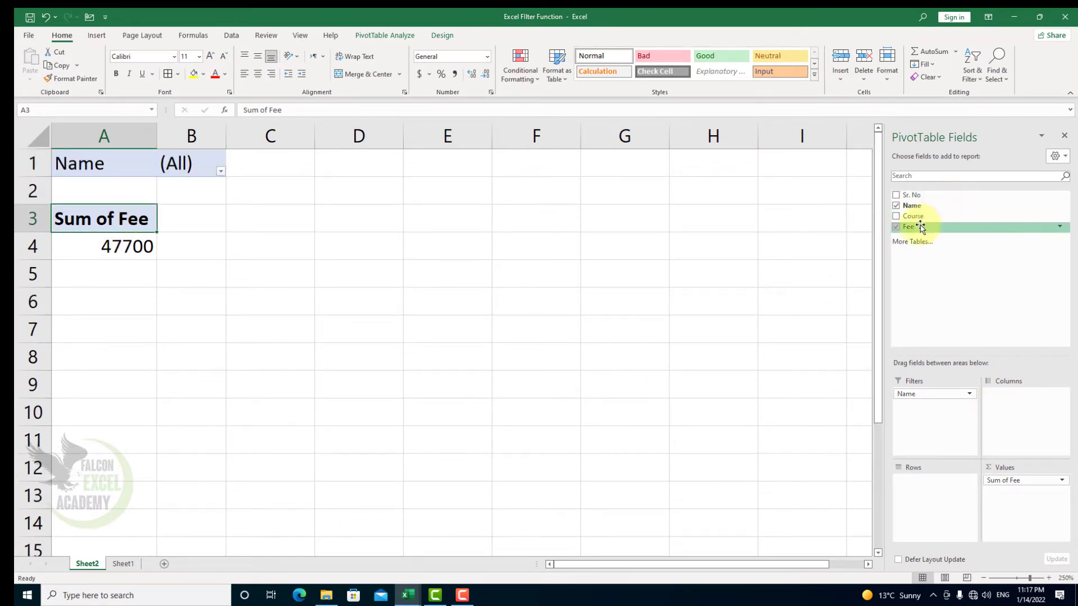
{"action": "left_click", "coordinate": [895, 216]}
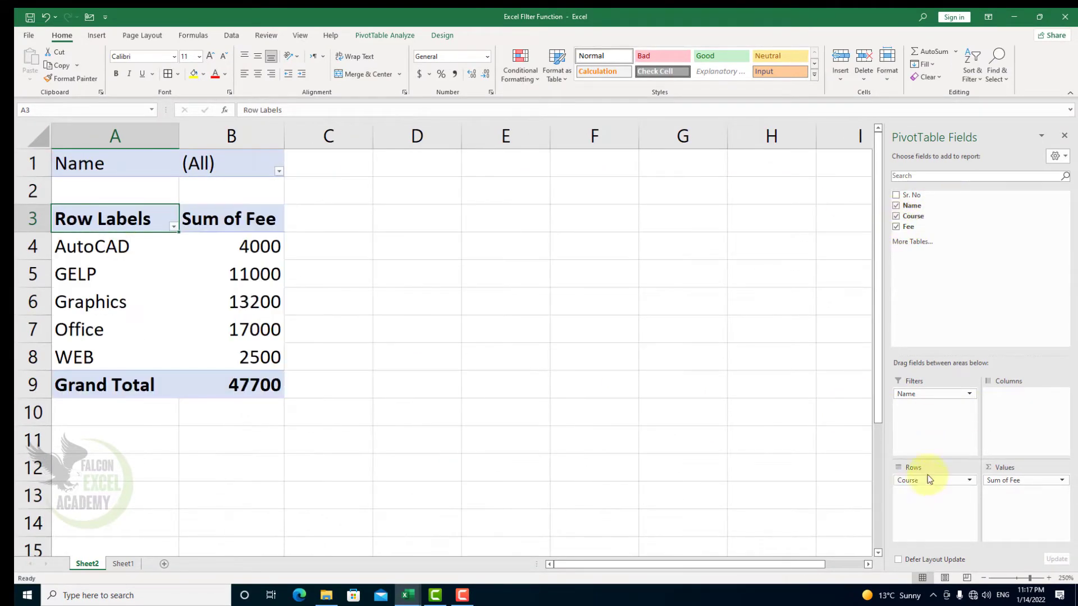
{"action": "left_click_drag", "start_coordinate": [929, 479], "coordinate": [929, 407]}
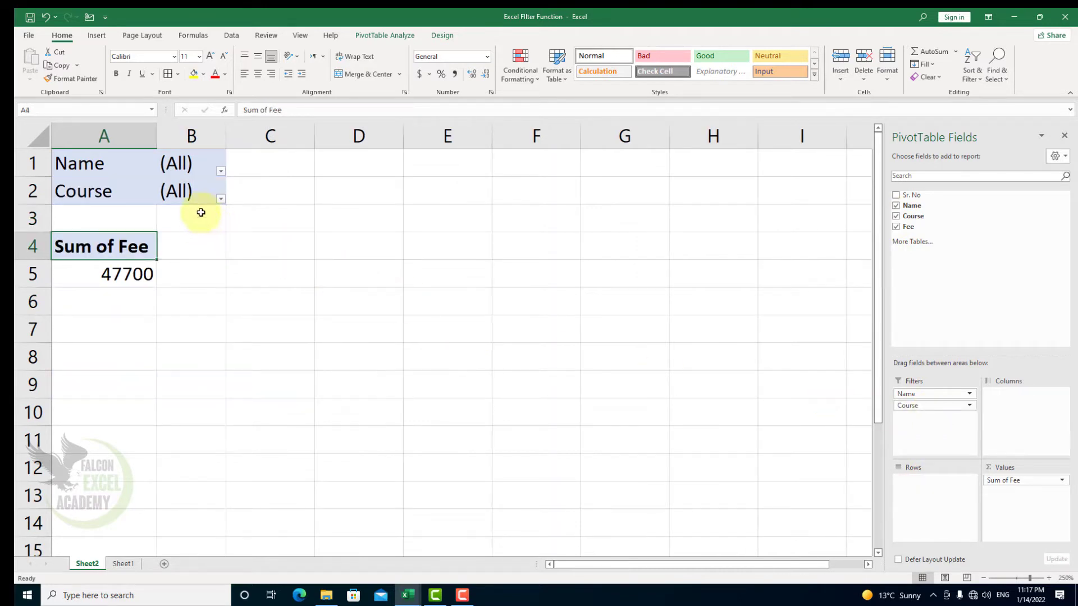
Filter the PivotTable by the first student in the Name filter and by AutoCAD in the Course filter.
{"action": "left_click", "coordinate": [221, 171]}
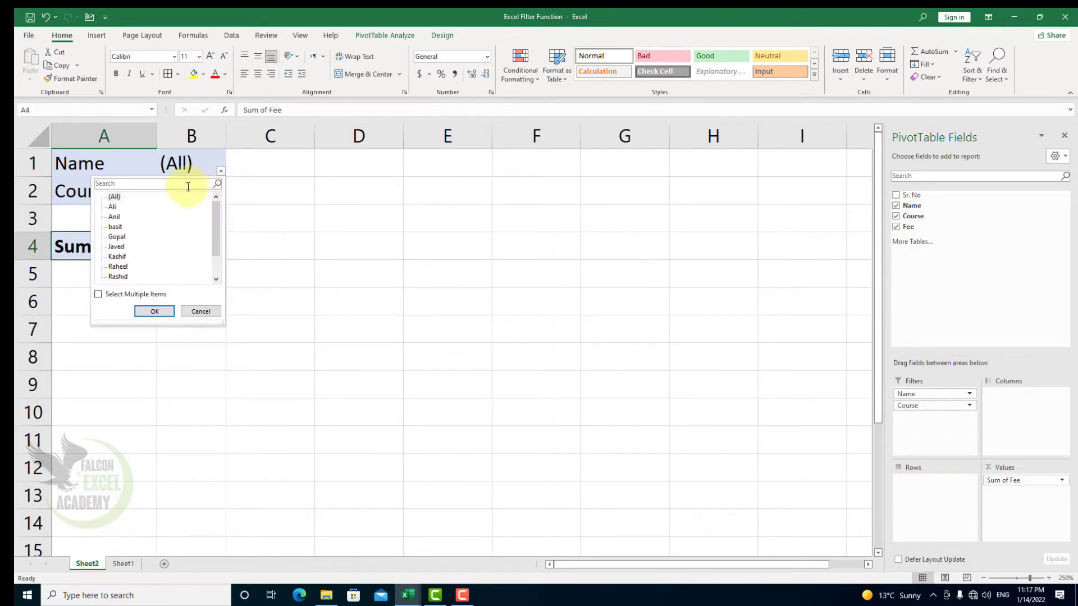
{"action": "left_click", "coordinate": [162, 313]}
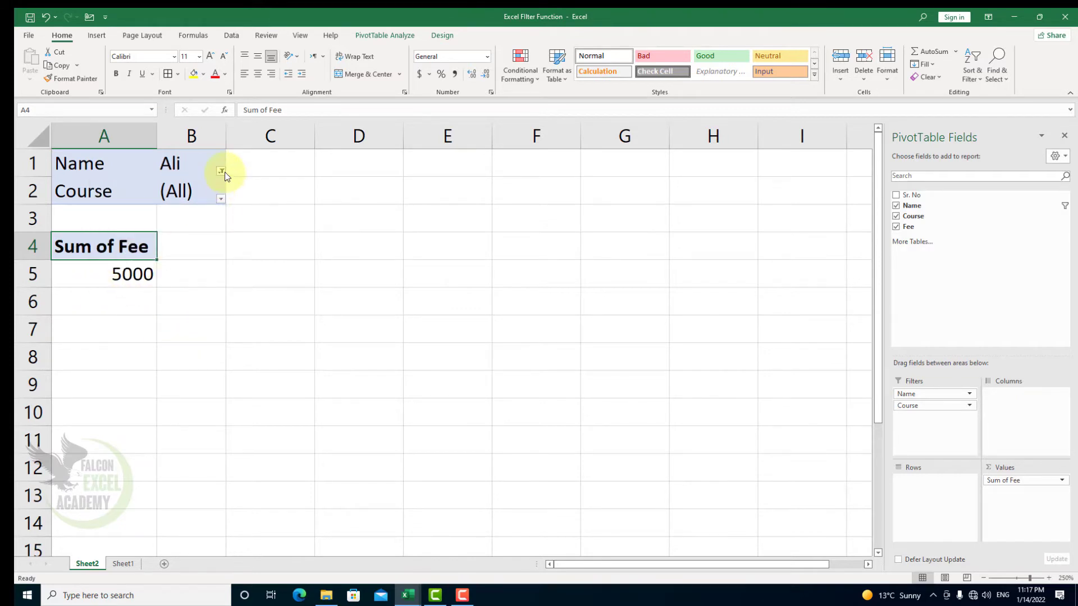
{"action": "left_click", "coordinate": [221, 198]}
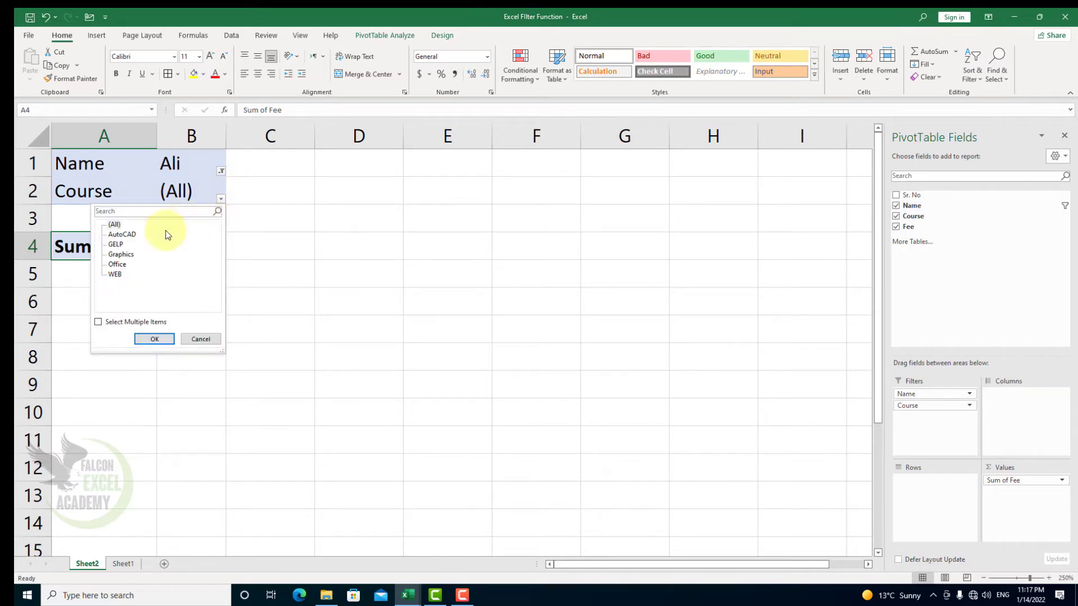
{"action": "left_click", "coordinate": [122, 234]}
{"action": "left_click", "coordinate": [151, 339]}
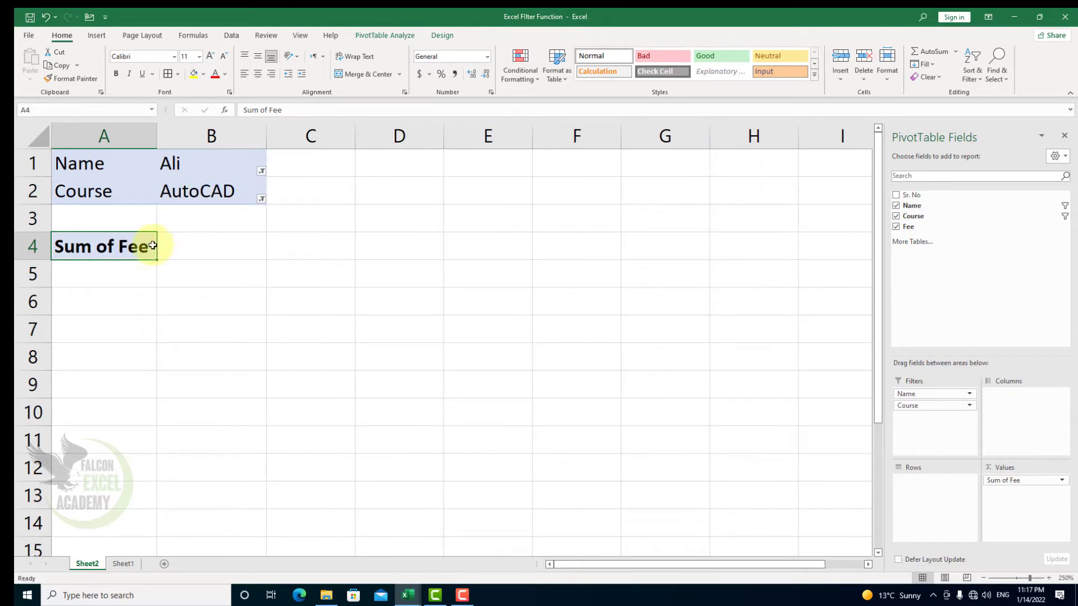
Reset the PivotTable's Name filter to (All).
{"action": "left_click", "coordinate": [262, 170]}
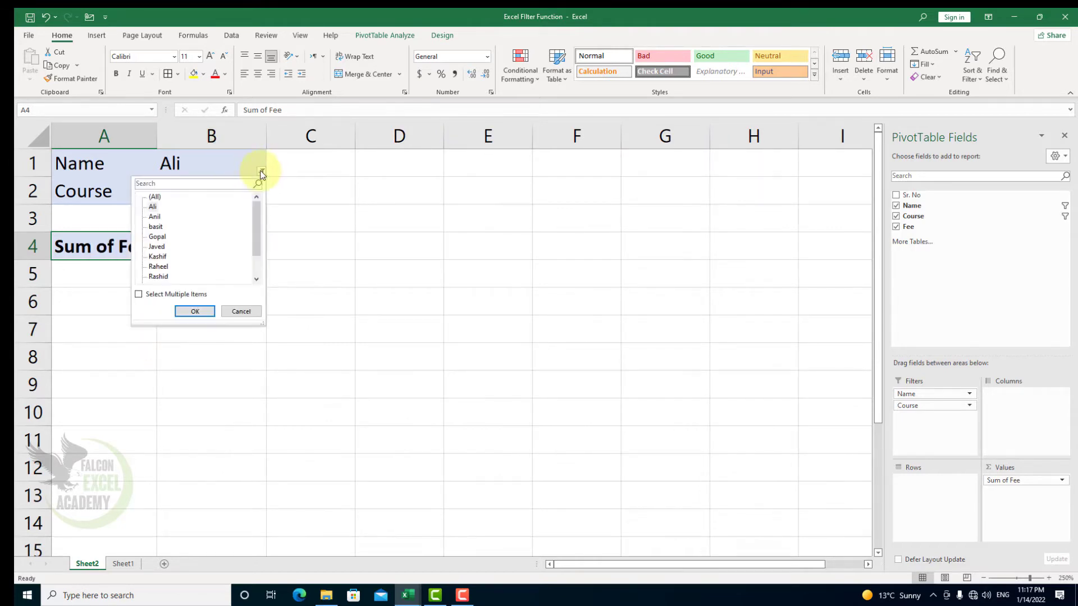
{"action": "left_click", "coordinate": [155, 197]}
{"action": "left_click", "coordinate": [197, 312]}
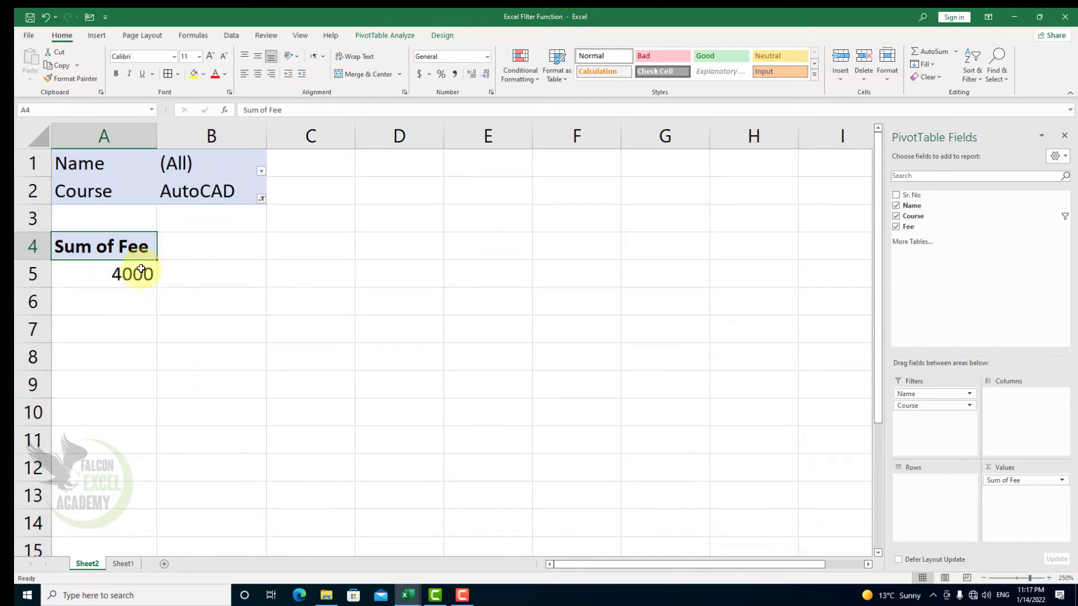
Move the Course field from the PivotTable's Filters to Columns, and from there to Rows.
{"action": "mouse_move", "coordinate": [141, 269]}
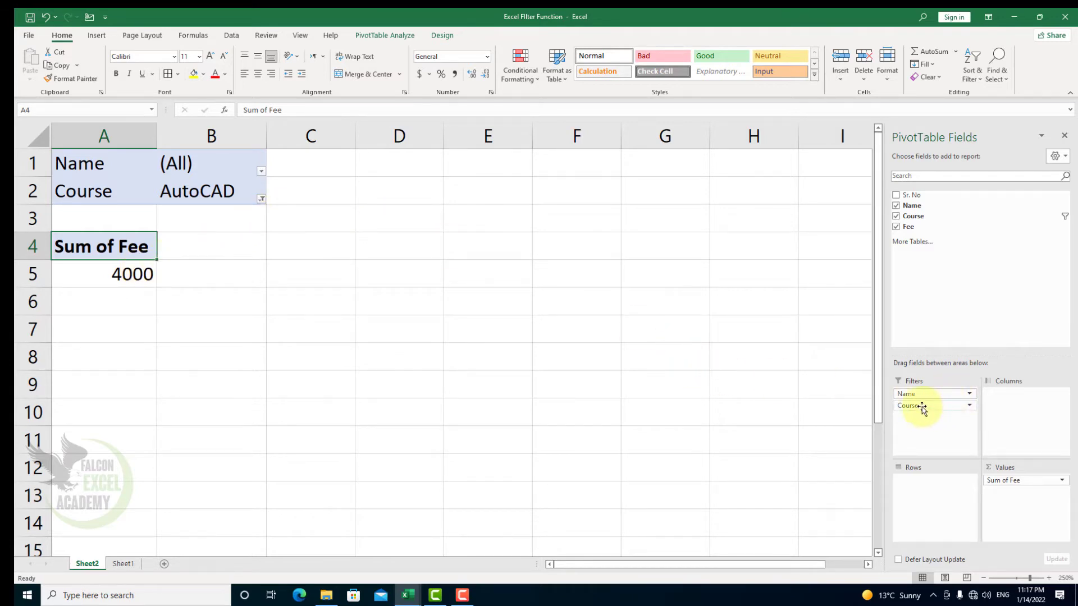
{"action": "left_click_drag", "start_coordinate": [921, 409], "coordinate": [1028, 412]}
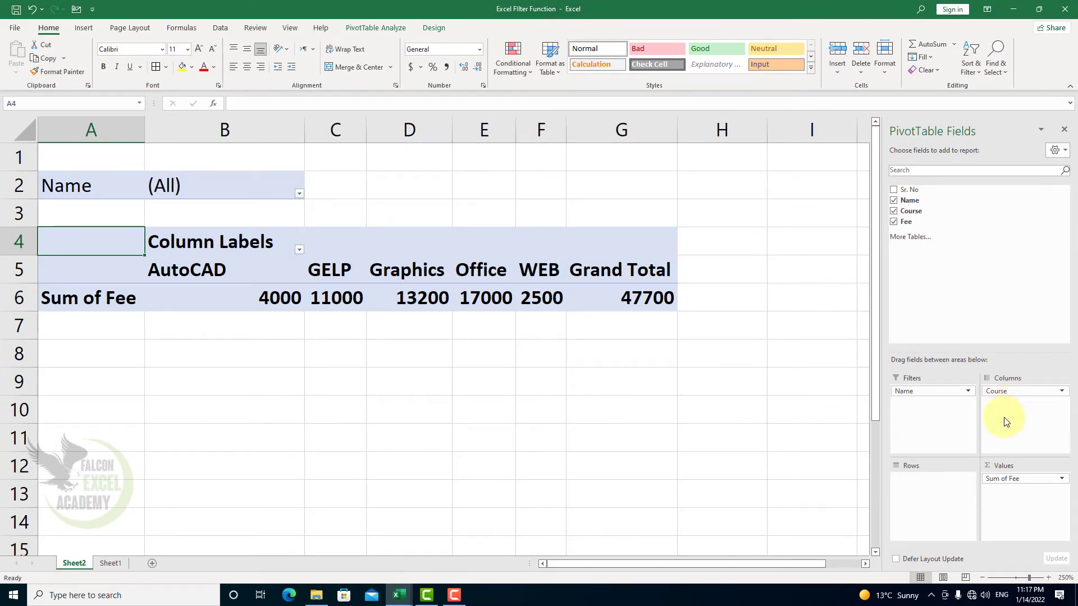
{"action": "left_click_drag", "start_coordinate": [1004, 393], "coordinate": [911, 491]}
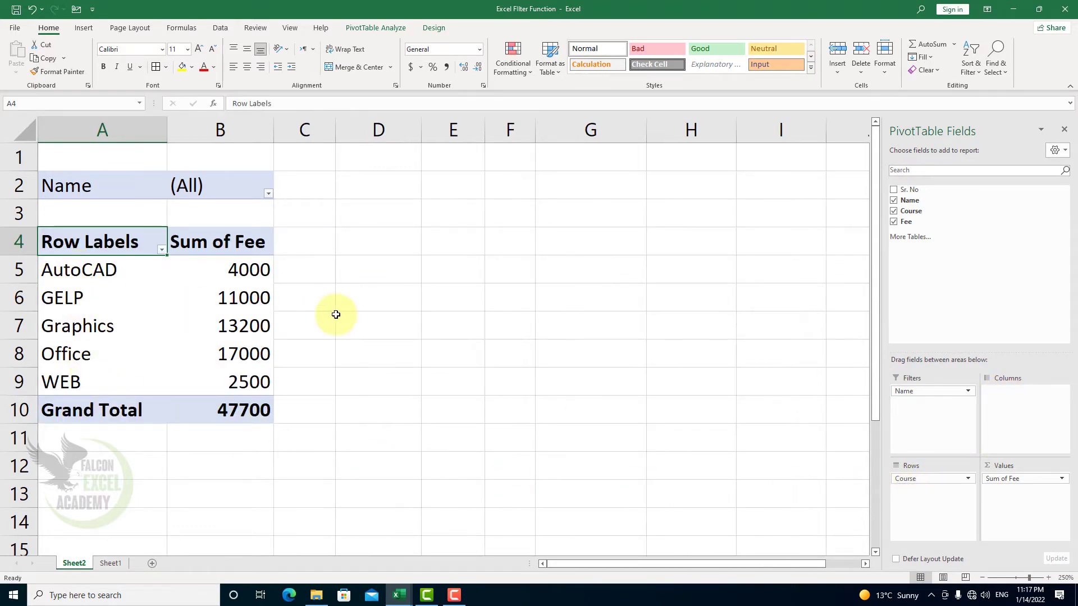
Create the recommended PivotTable "Sum of Fee and Sum of Sr. No by Course" from the student table A1:D12 on Sheet1.
{"action": "left_click", "coordinate": [82, 28]}
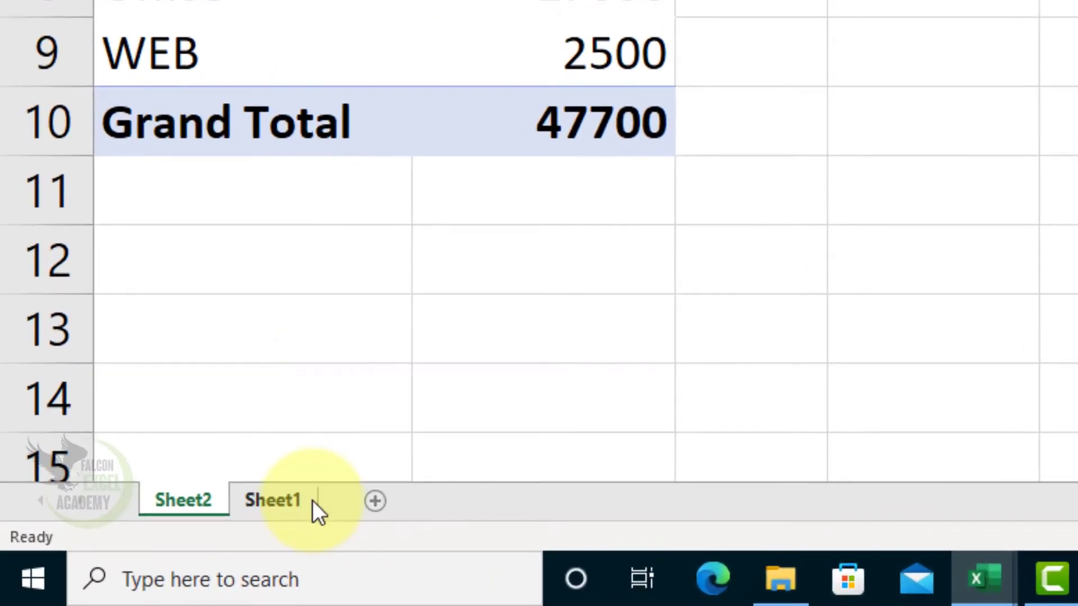
{"action": "left_click", "coordinate": [269, 504]}
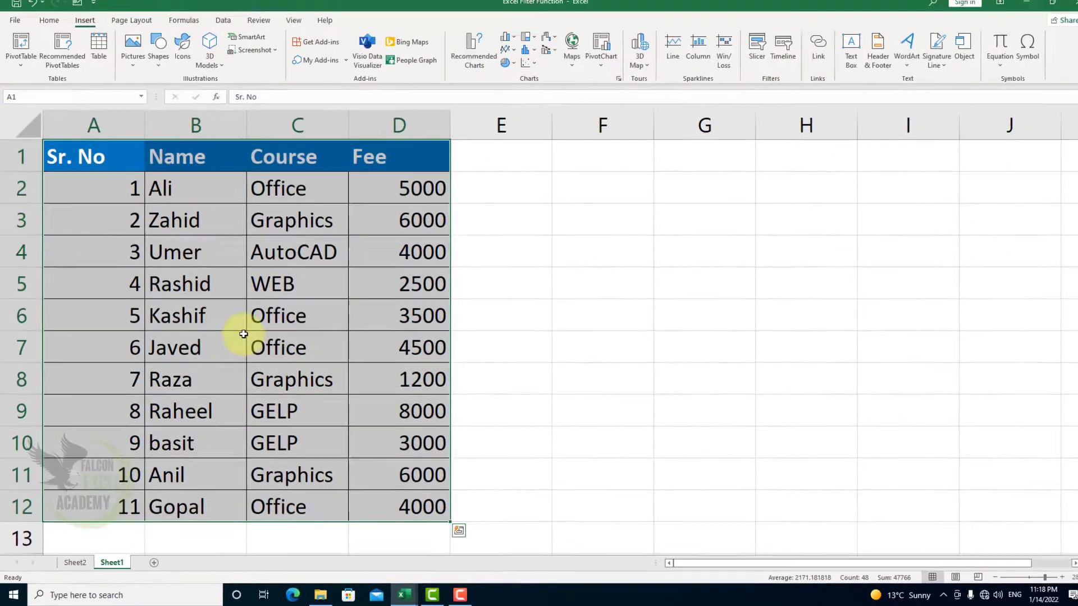
{"action": "left_click_drag", "start_coordinate": [85, 170], "coordinate": [393, 508]}
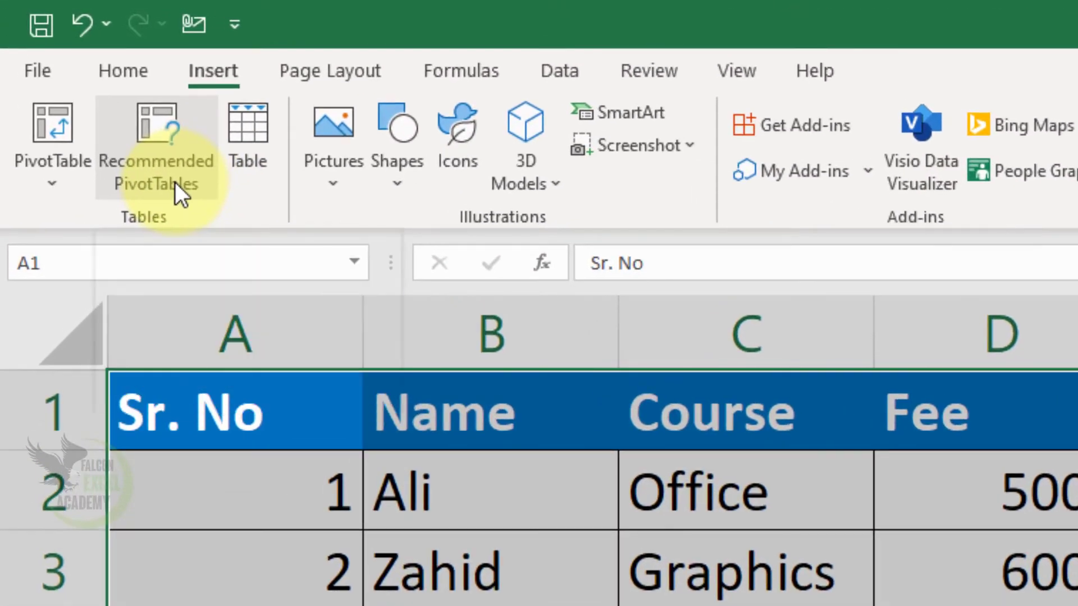
{"action": "left_click", "coordinate": [174, 181]}
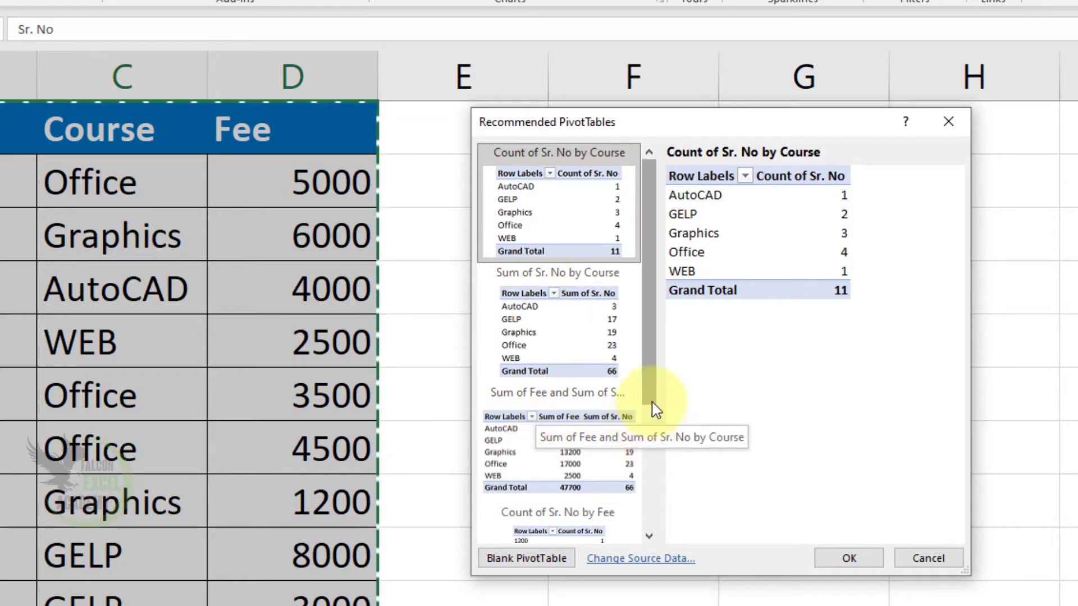
{"action": "left_click_drag", "start_coordinate": [649, 397], "coordinate": [650, 501]}
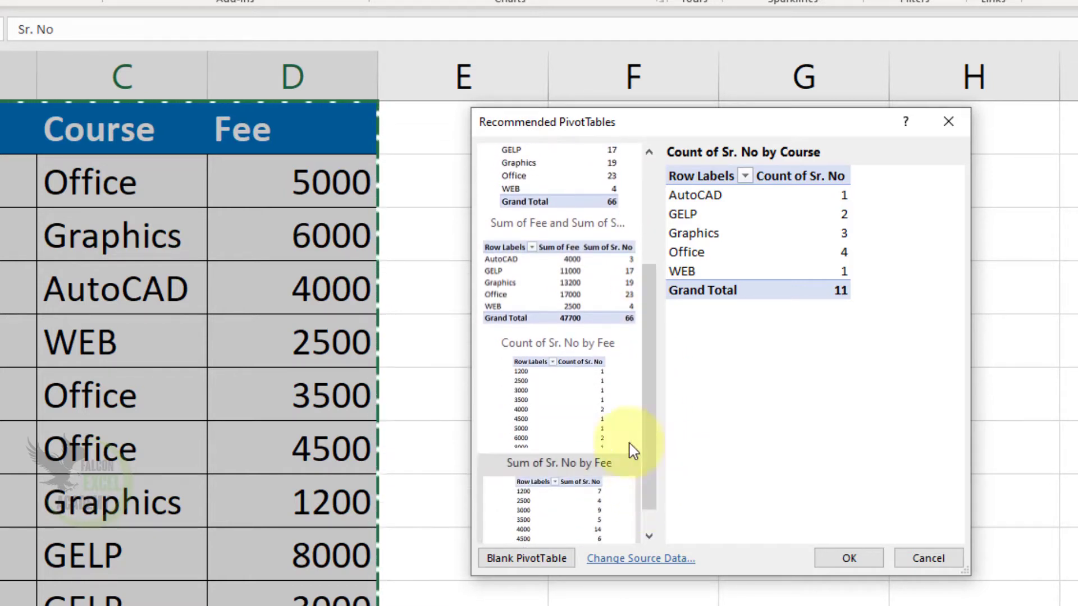
{"action": "left_click", "coordinate": [573, 306]}
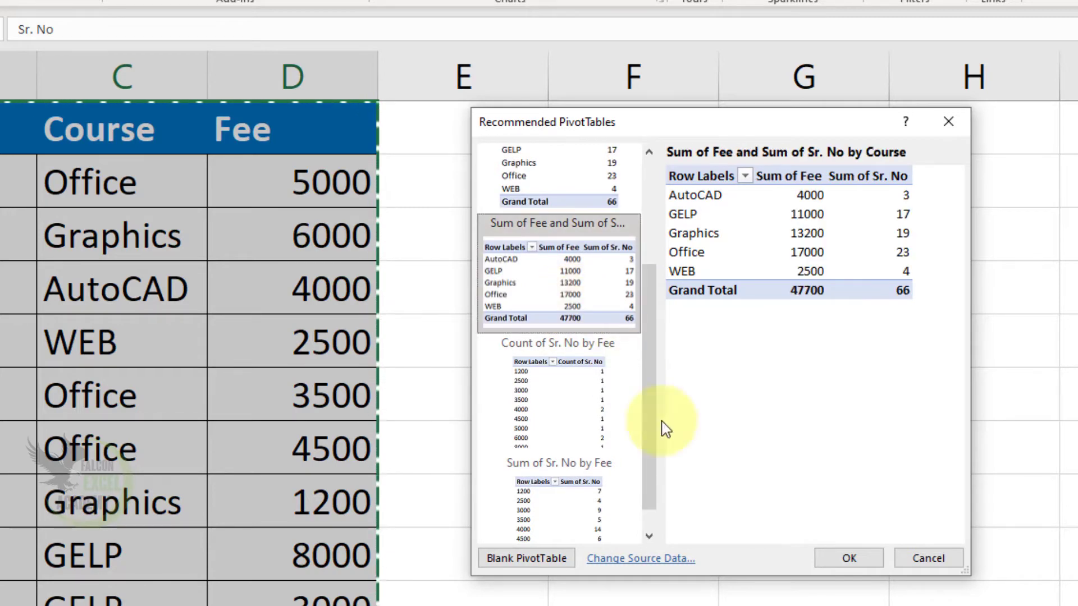
{"action": "left_click", "coordinate": [819, 560]}
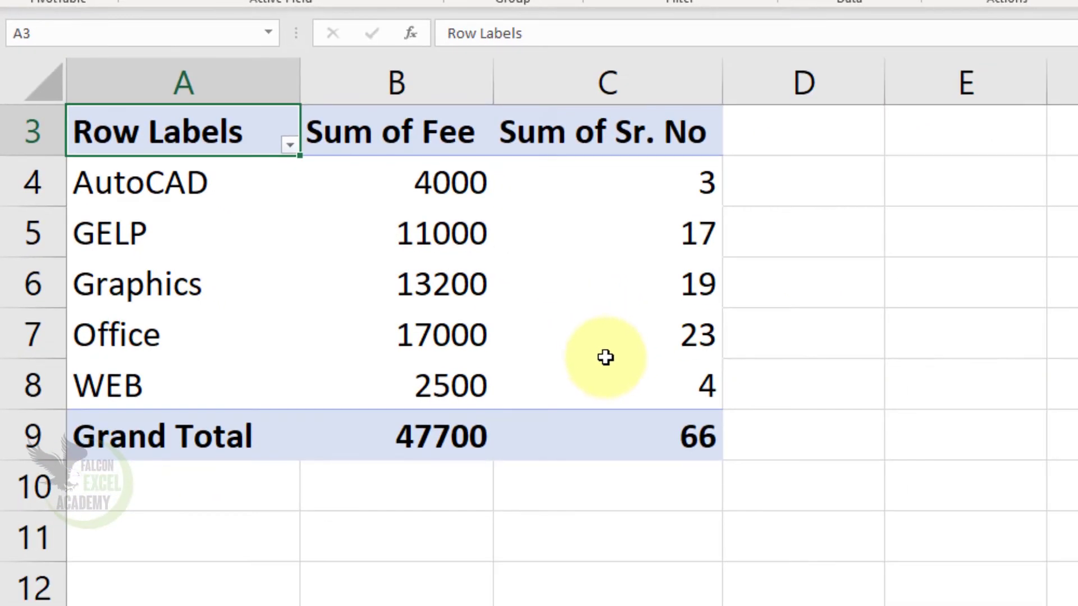
In the new PivotTable, move Sr. No from Values to Filters, and move Course to Columns and back to Rows.
{"action": "scroll", "coordinate": [656, 415], "scroll_direction": "up", "scroll_amount": 1}
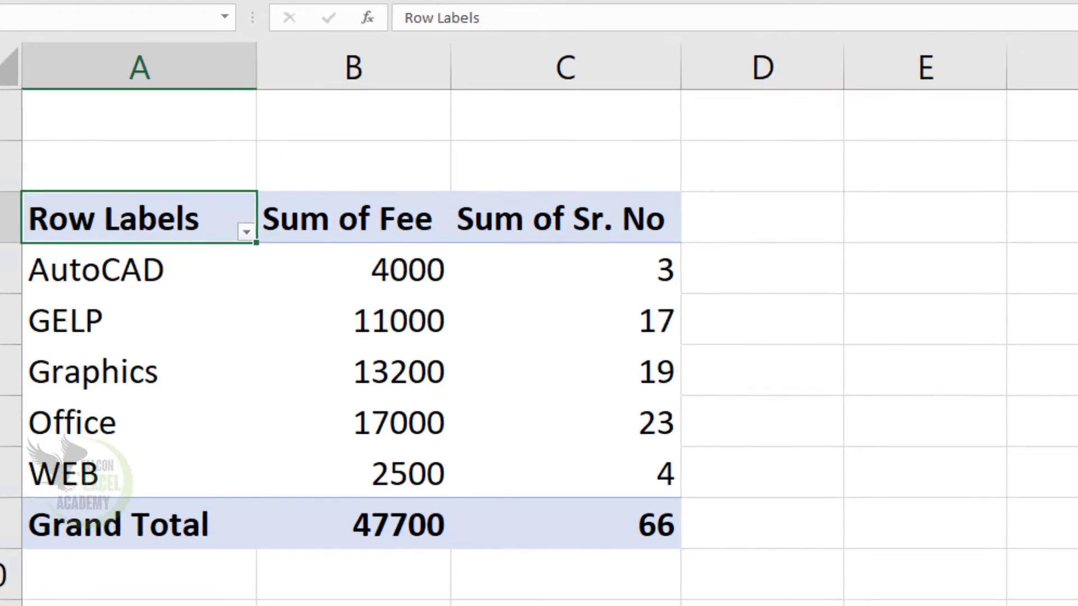
{"action": "left_click_drag", "start_coordinate": [921, 435], "coordinate": [723, 230]}
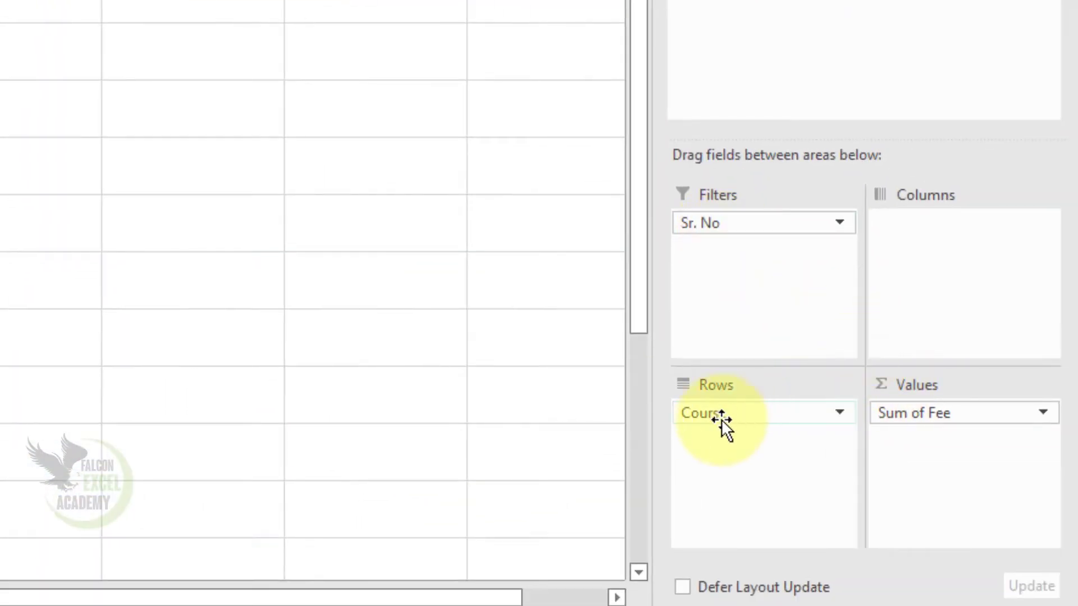
{"action": "left_click_drag", "start_coordinate": [722, 420], "coordinate": [944, 287]}
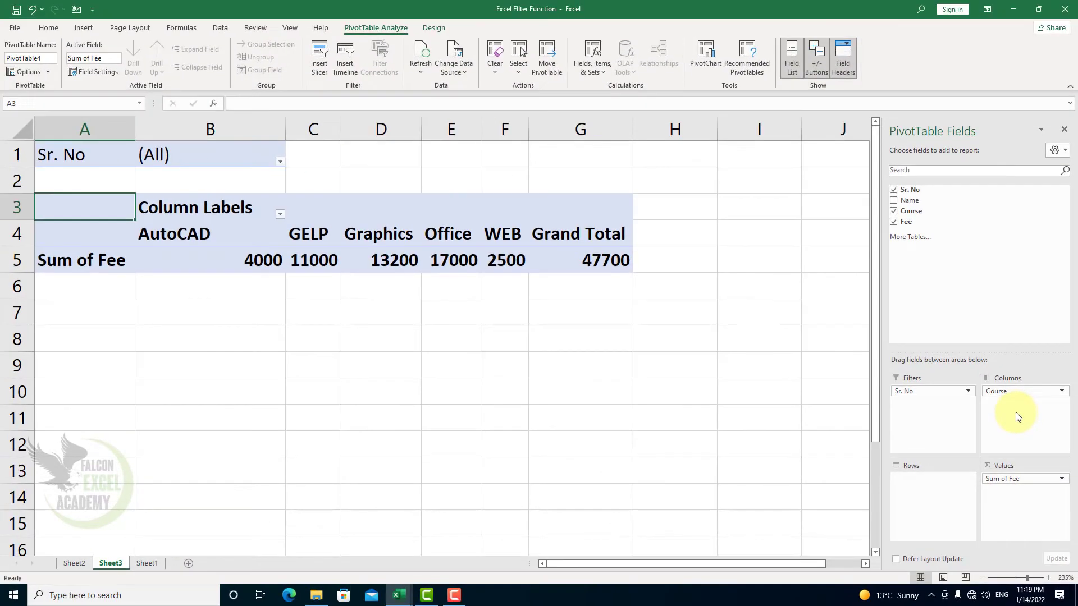
{"action": "left_click_drag", "start_coordinate": [1013, 391], "coordinate": [925, 497]}
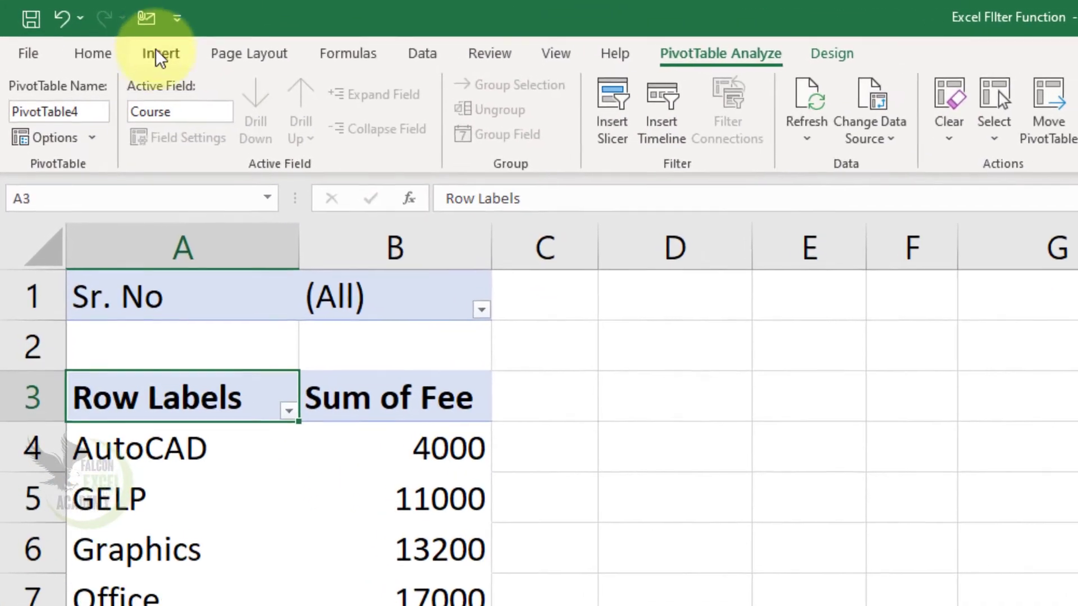
Return to Sheet1 and select the student fee data in A1:D12.
{"action": "left_click", "coordinate": [109, 36]}
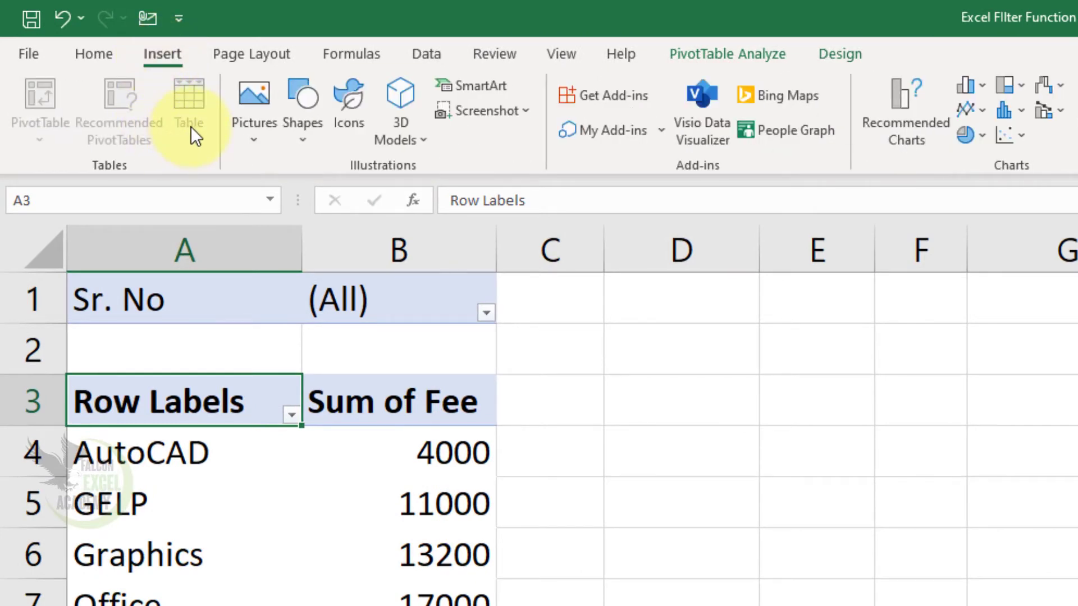
{"action": "left_click", "coordinate": [775, 595]}
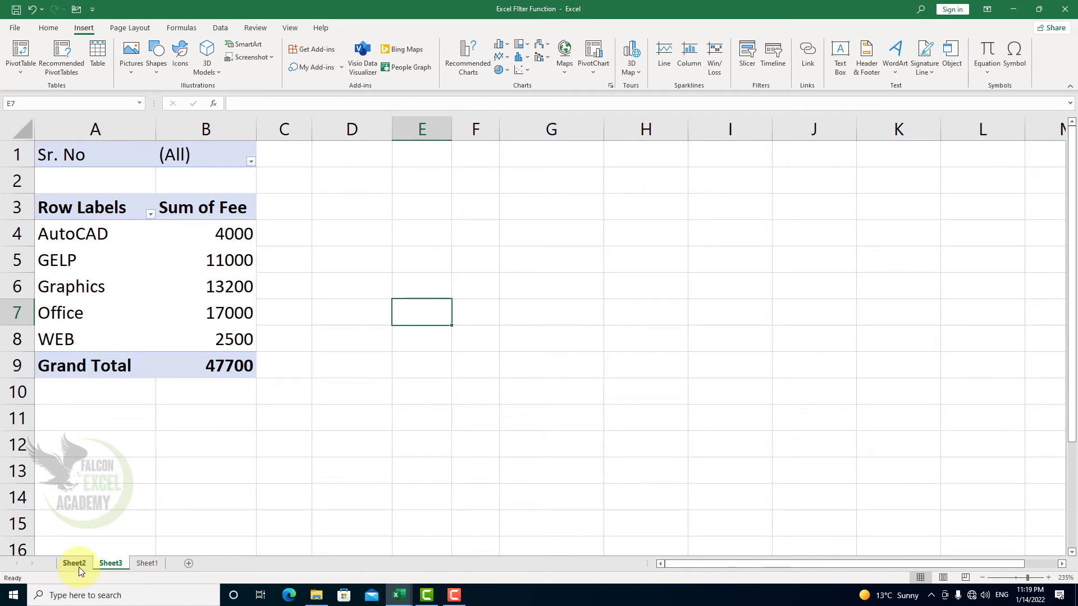
{"action": "left_click", "coordinate": [147, 563]}
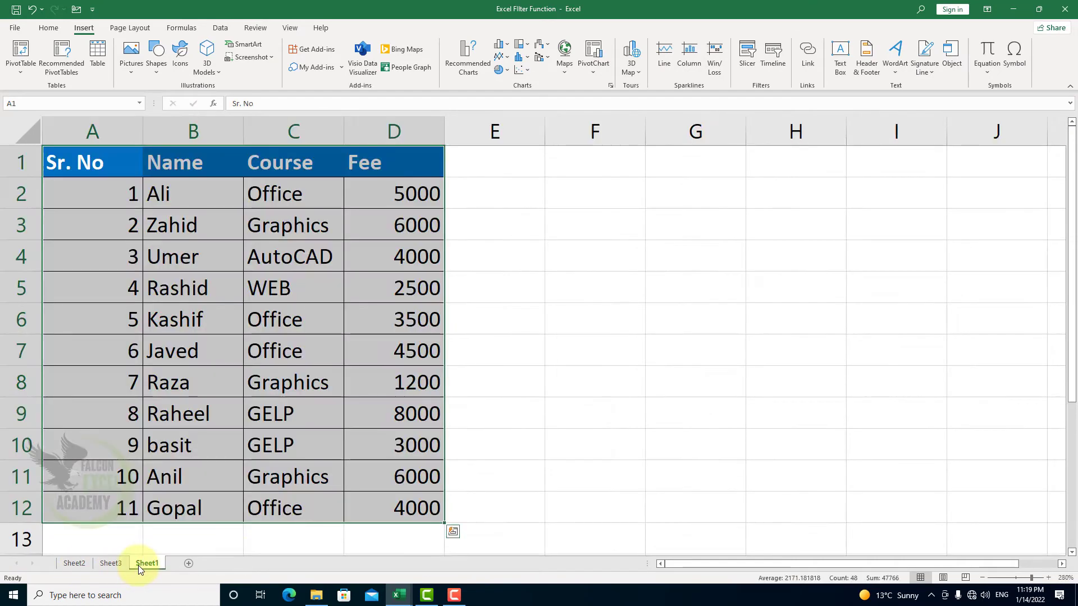
{"action": "left_click", "coordinate": [417, 385]}
{"action": "scroll", "coordinate": [420, 382], "scroll_direction": "down", "scroll_amount": 2, "text": "ctrl"}
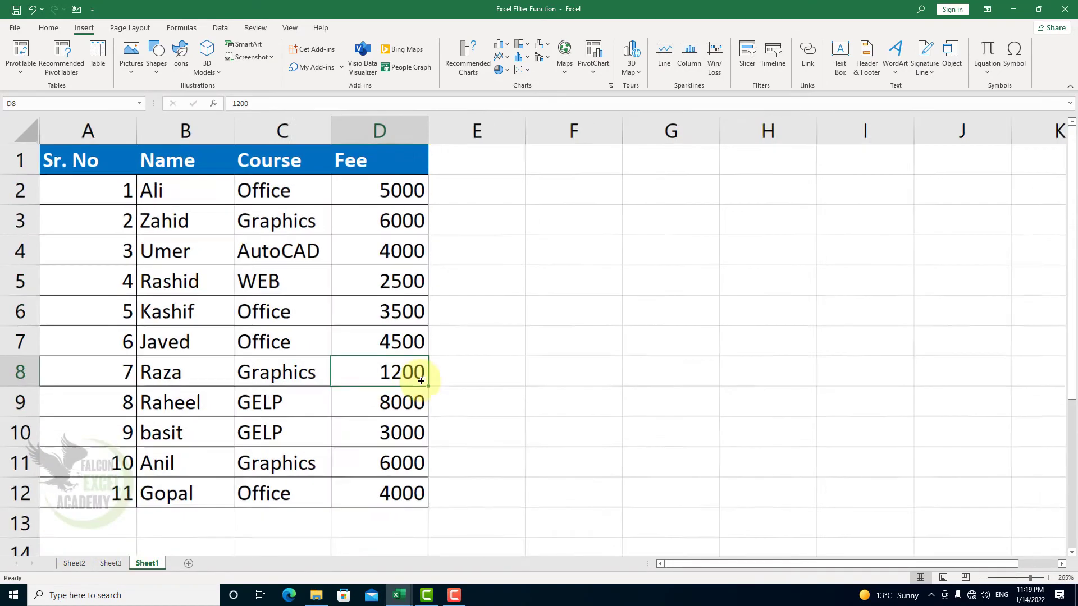
{"action": "scroll", "coordinate": [420, 380], "scroll_direction": "down", "scroll_amount": 1, "text": "ctrl"}
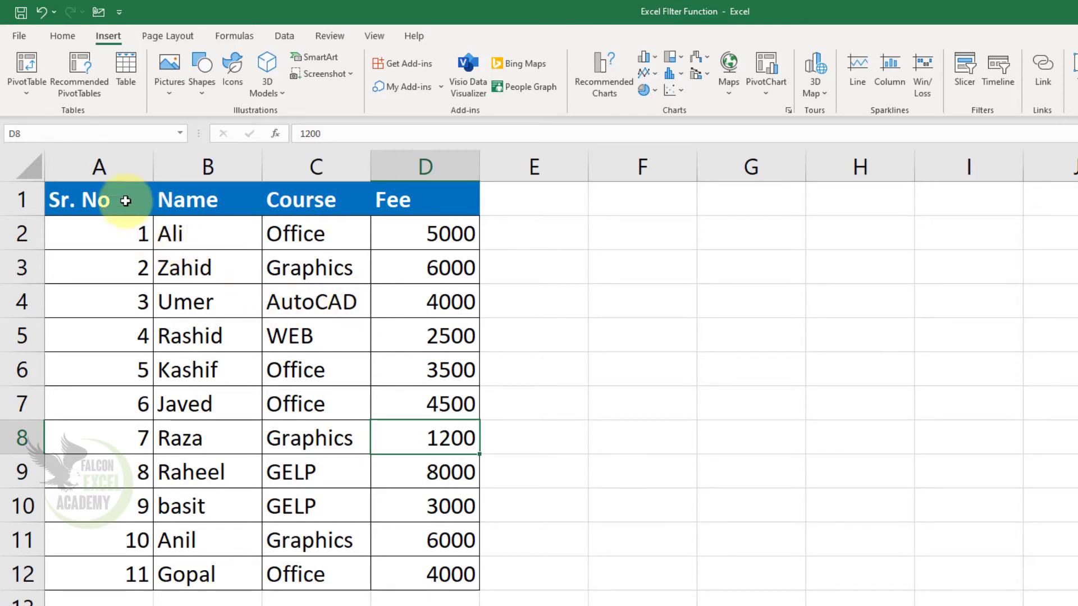
{"action": "left_click_drag", "start_coordinate": [100, 200], "coordinate": [432, 573]}
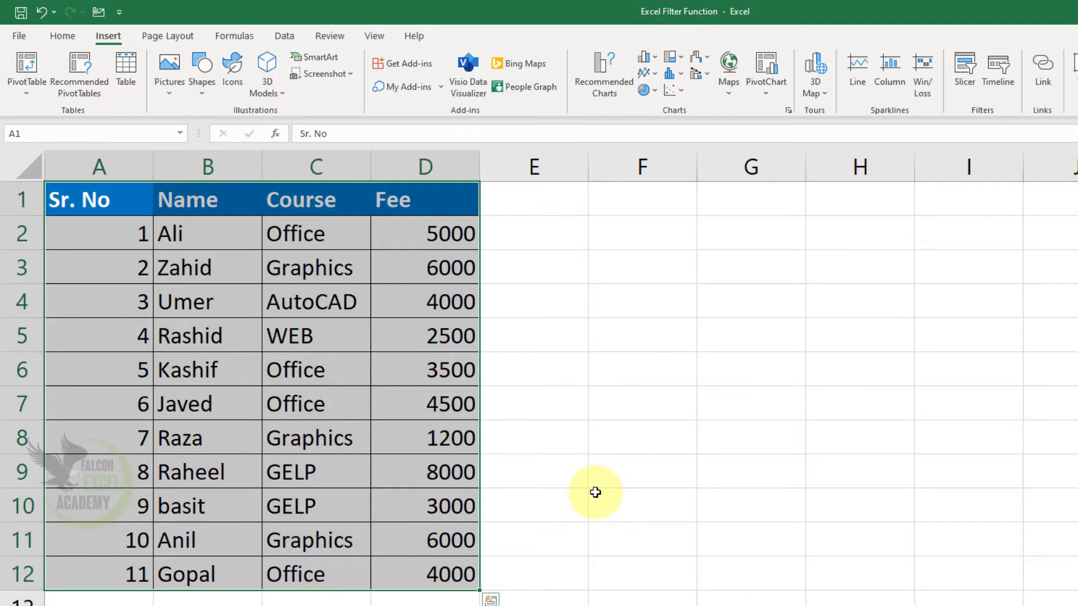
Try converting A1:D12 into a table with the headers option turned off, and undo the conversion.
{"action": "left_click", "coordinate": [133, 77]}
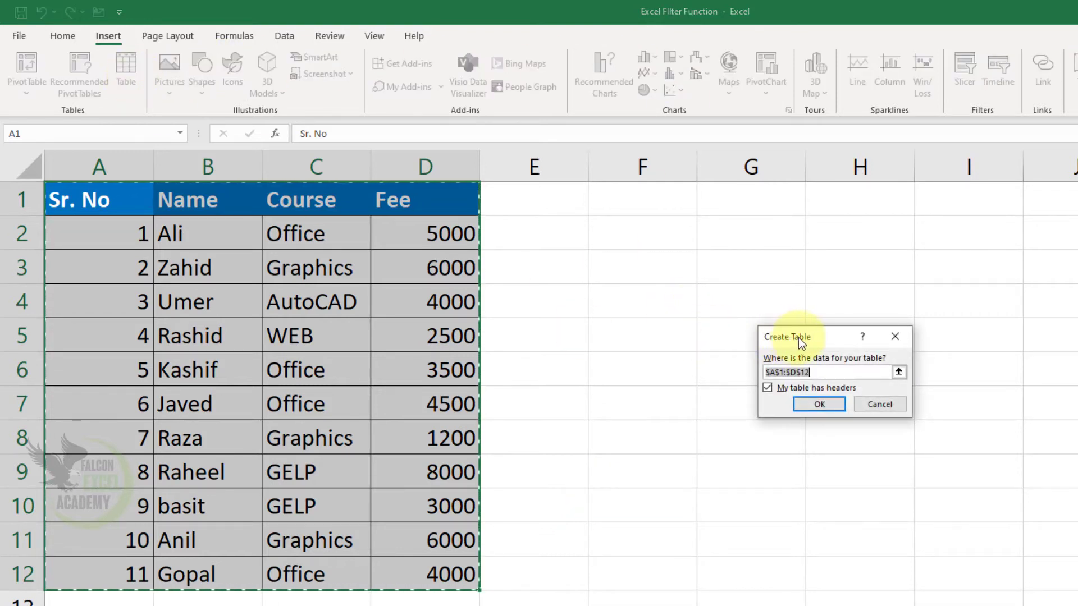
{"action": "left_click_drag", "start_coordinate": [798, 338], "coordinate": [600, 248]}
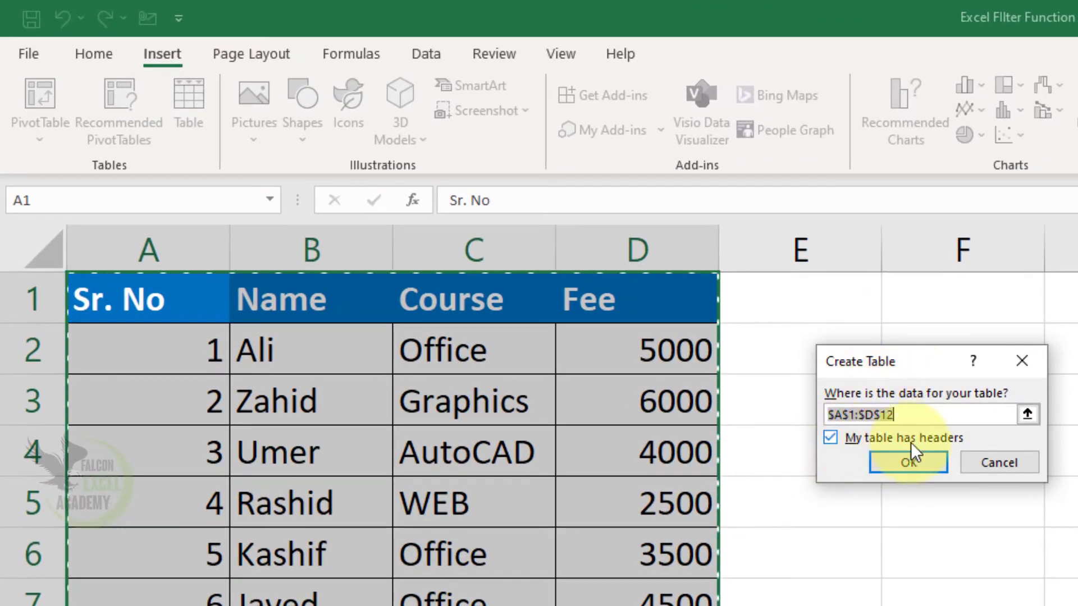
{"action": "left_click", "coordinate": [834, 439]}
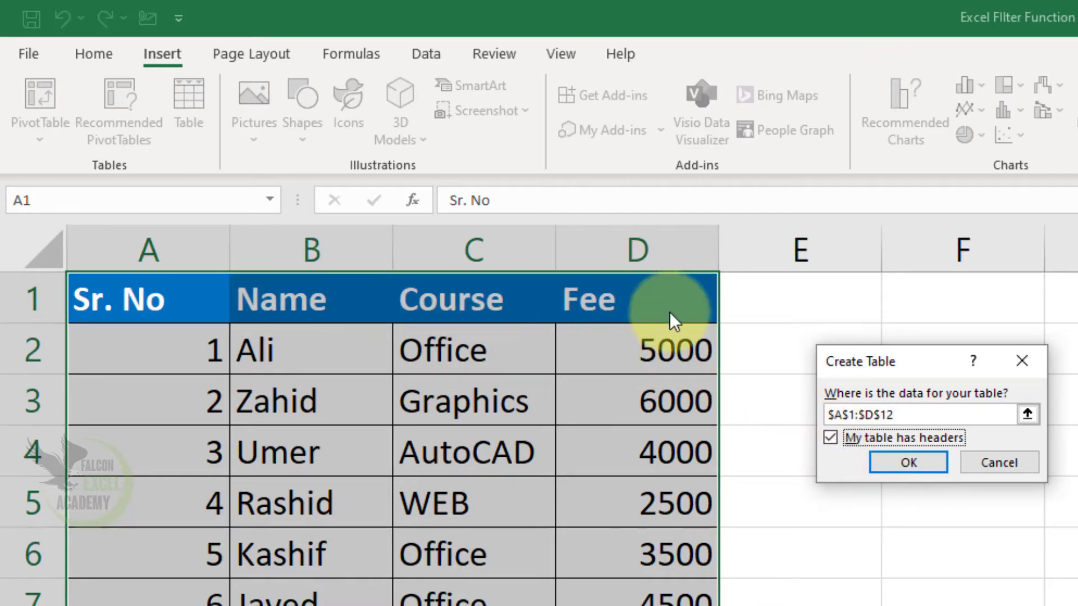
{"action": "left_click", "coordinate": [874, 440]}
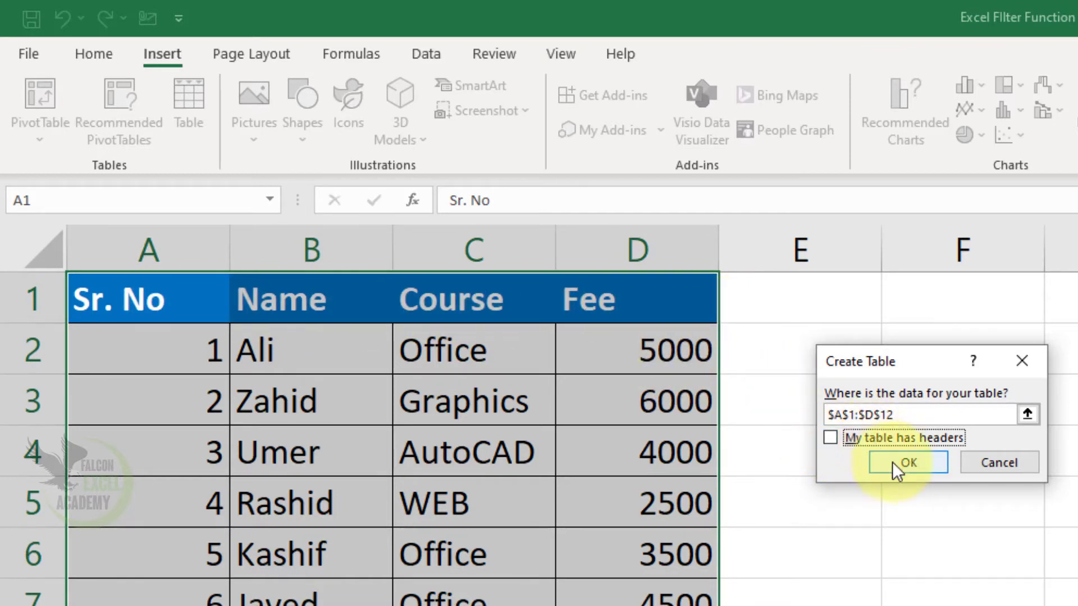
{"action": "left_click", "coordinate": [898, 463]}
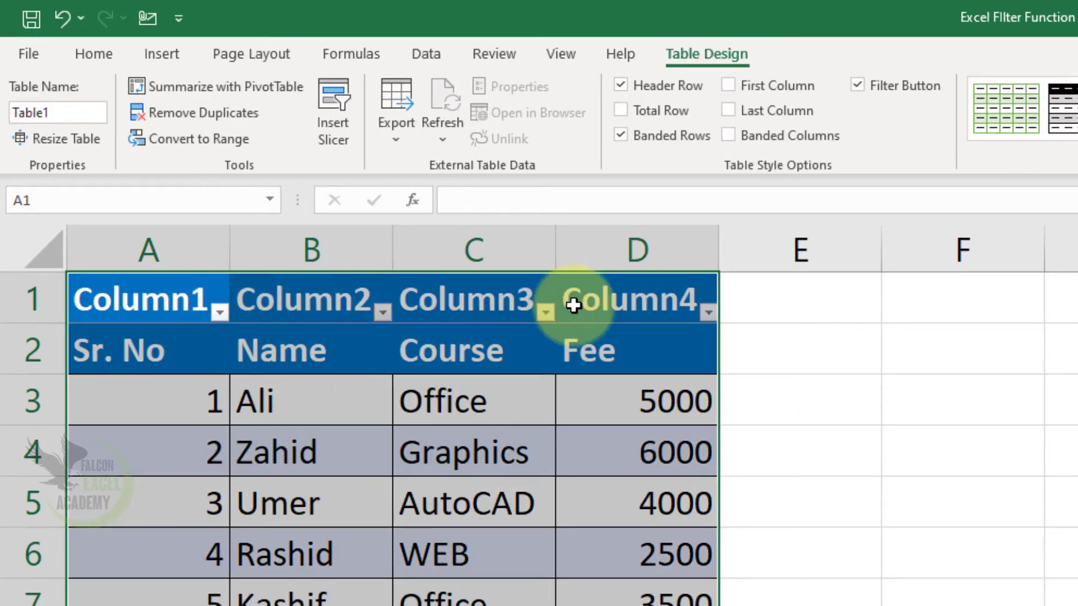
{"action": "left_click", "coordinate": [54, 21]}
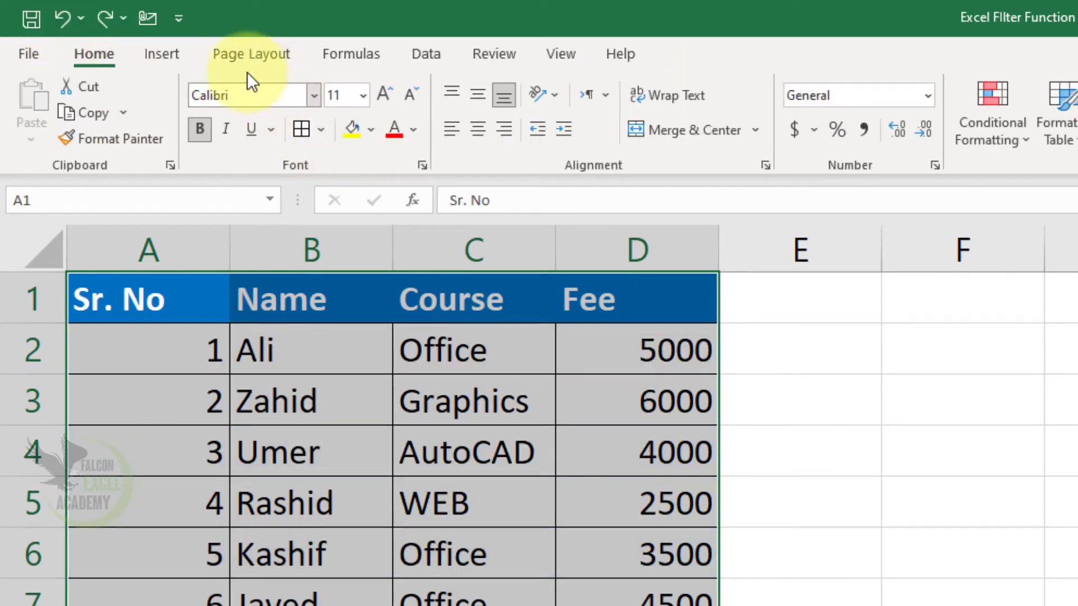
Convert the range A1:D12 into a table with "My table has headers" turned on.
{"action": "left_click", "coordinate": [163, 61]}
{"action": "left_click", "coordinate": [187, 108]}
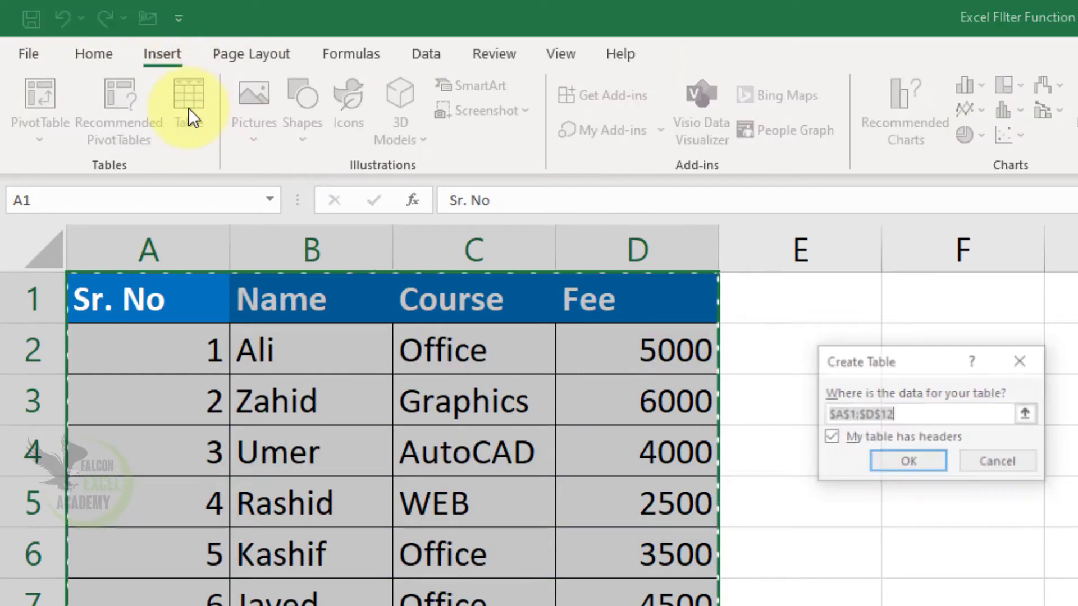
{"action": "left_click", "coordinate": [830, 437]}
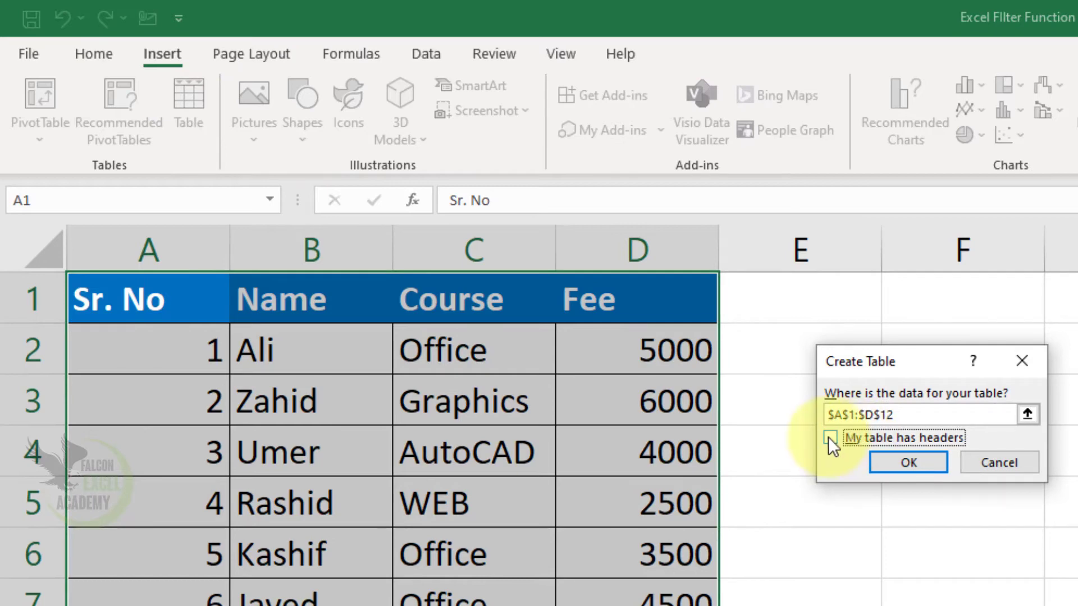
{"action": "left_click", "coordinate": [831, 439]}
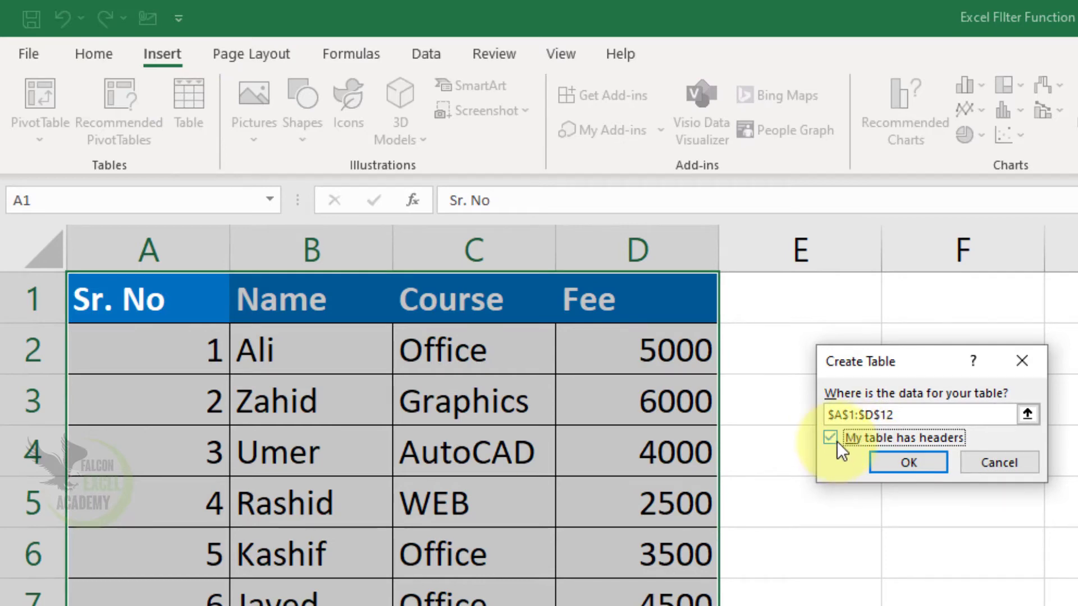
{"action": "left_click", "coordinate": [897, 463]}
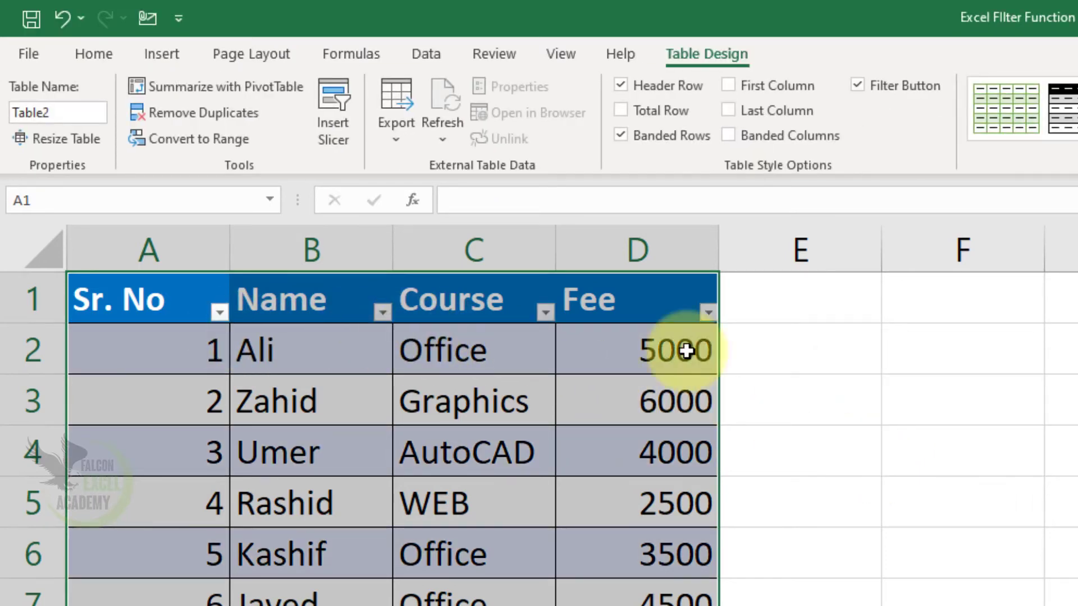
Add a record below the table's last row with Sr. No 12, a student's name, course Office and fee 6500, then add an empty row.
{"action": "left_click", "coordinate": [637, 605]}
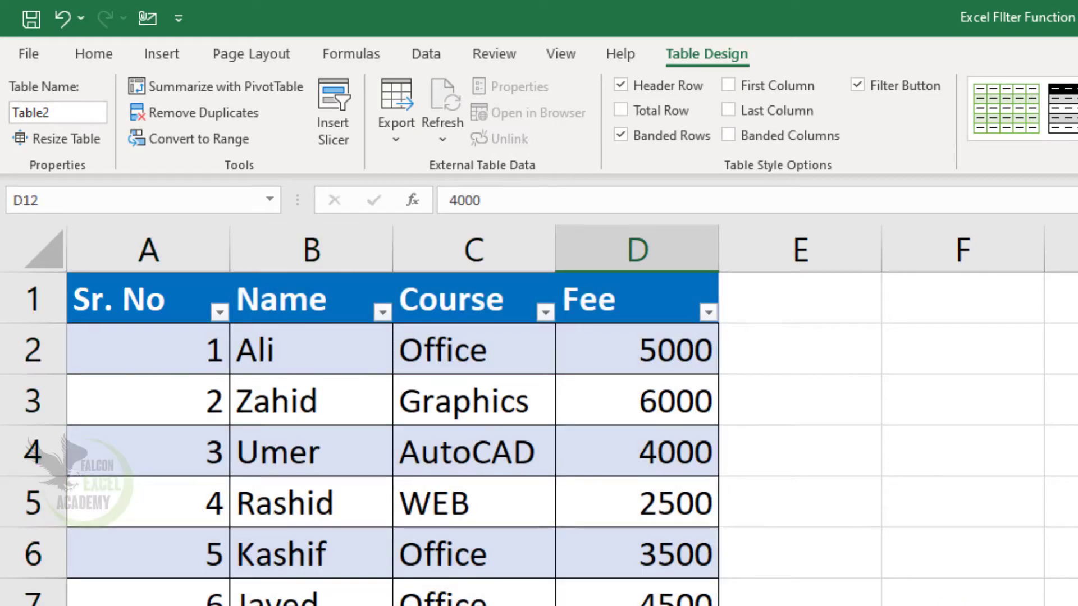
{"action": "key", "text": "Tab"}
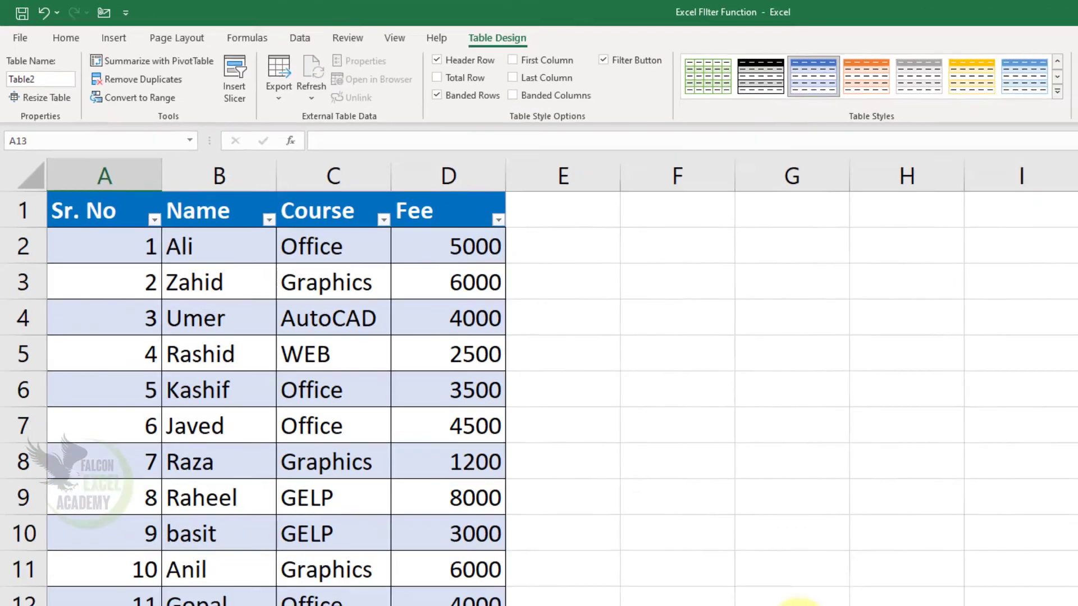
{"action": "type", "text": "12"}
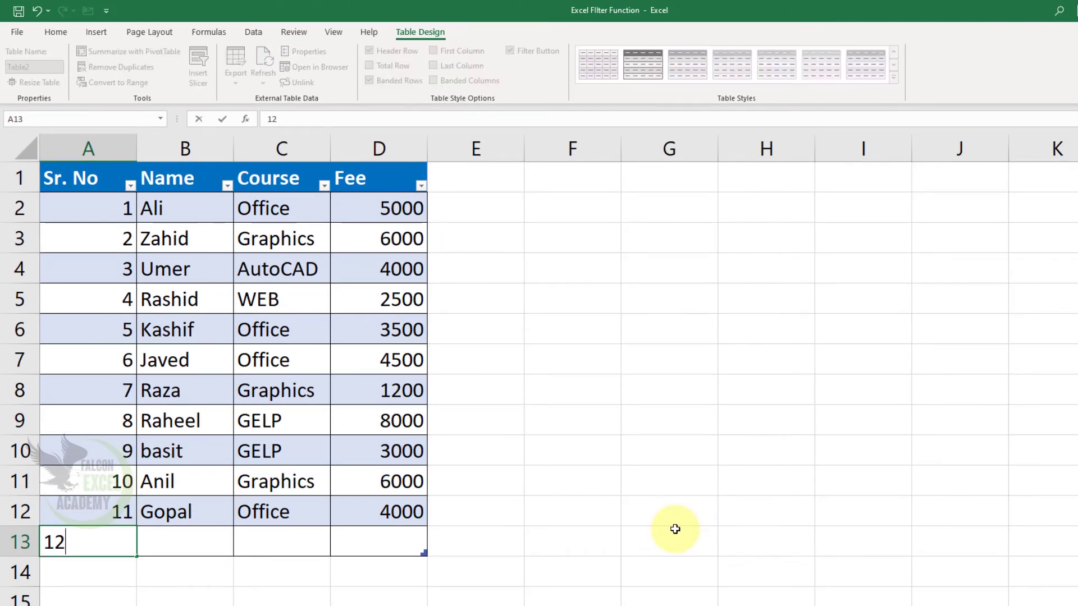
{"action": "key", "text": "Tab"}
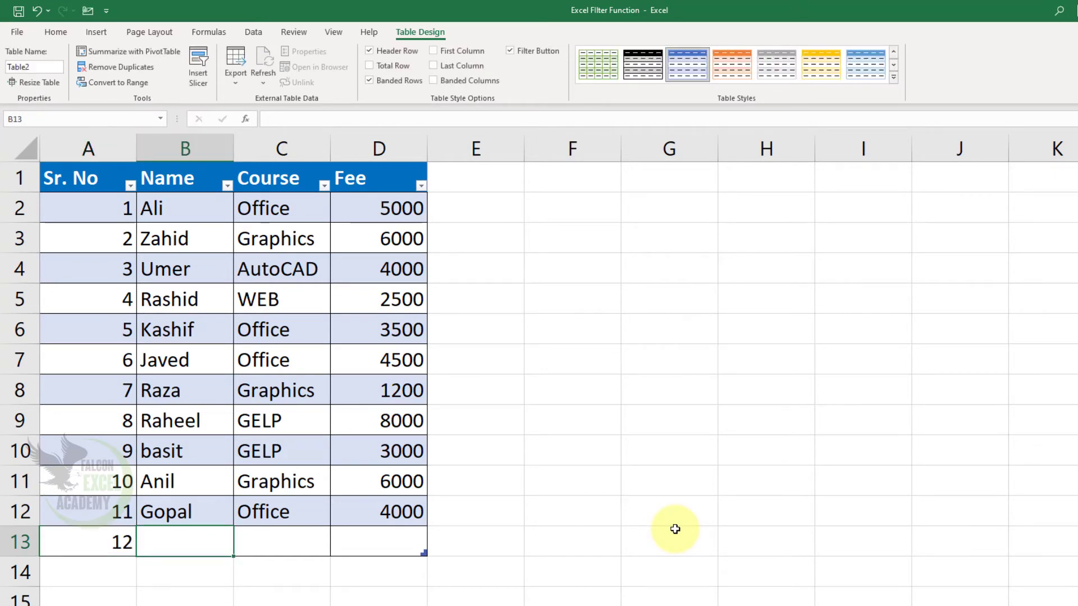
{"action": "type", "text": "Tahir"}
{"action": "key", "text": "Tab"}
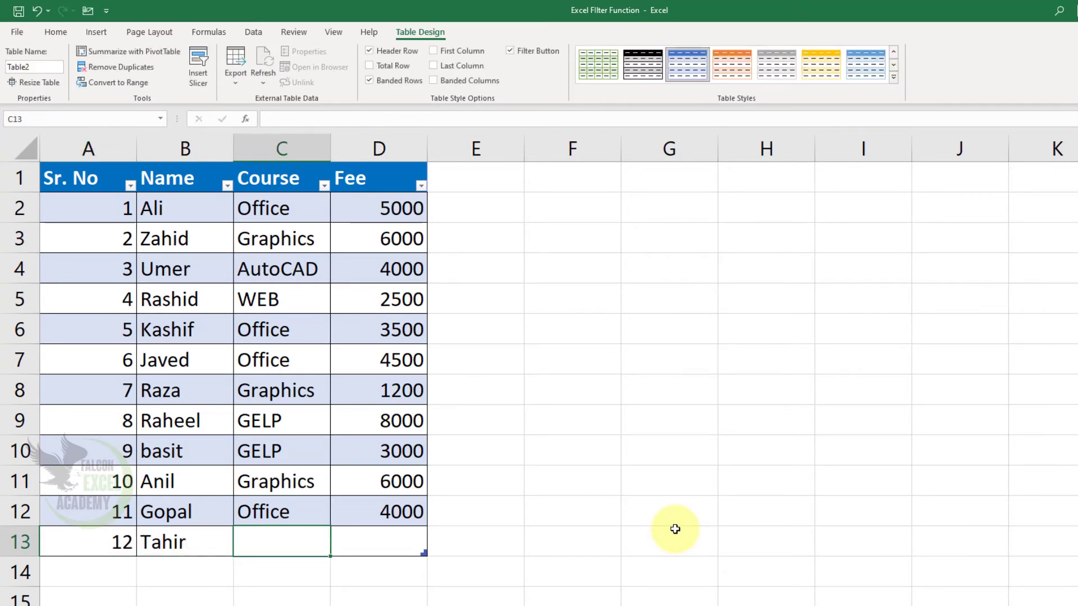
{"action": "type", "text": "O"}
{"action": "key", "text": "Tab"}
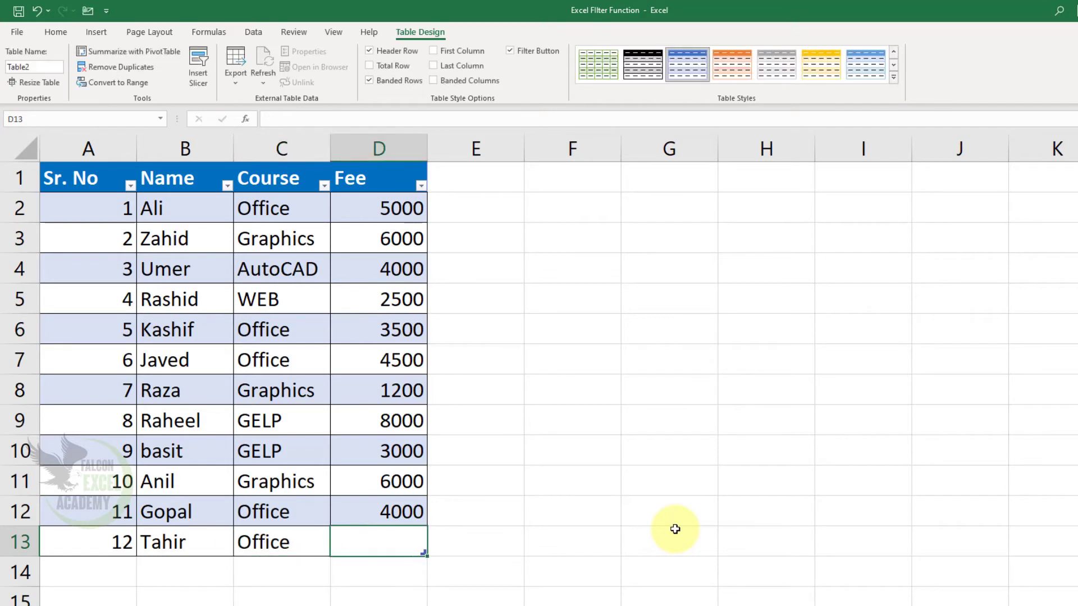
{"action": "type", "text": "6500"}
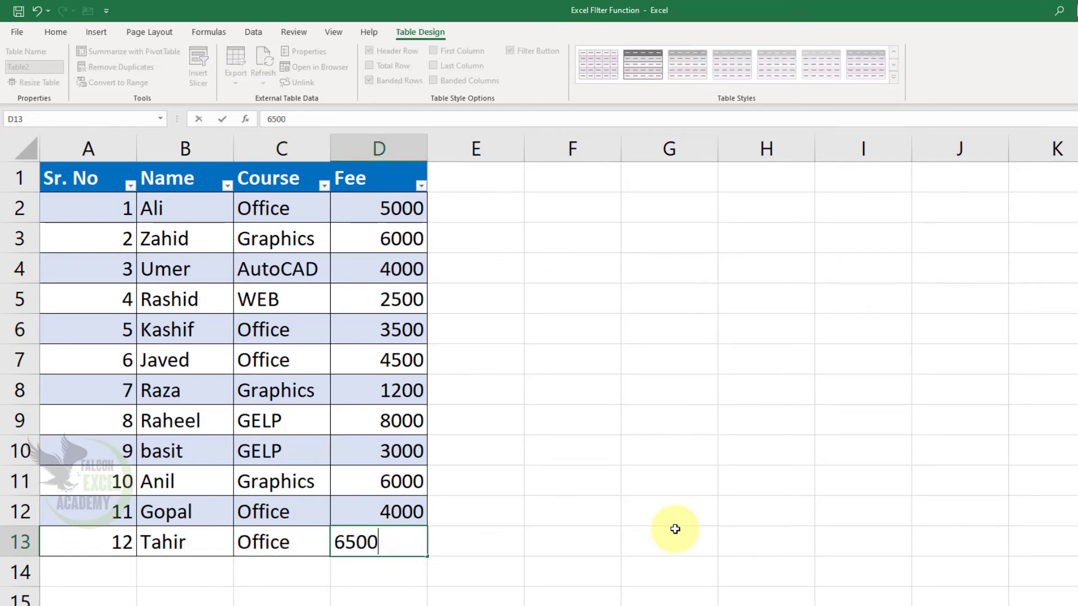
{"action": "key", "text": "Tab"}
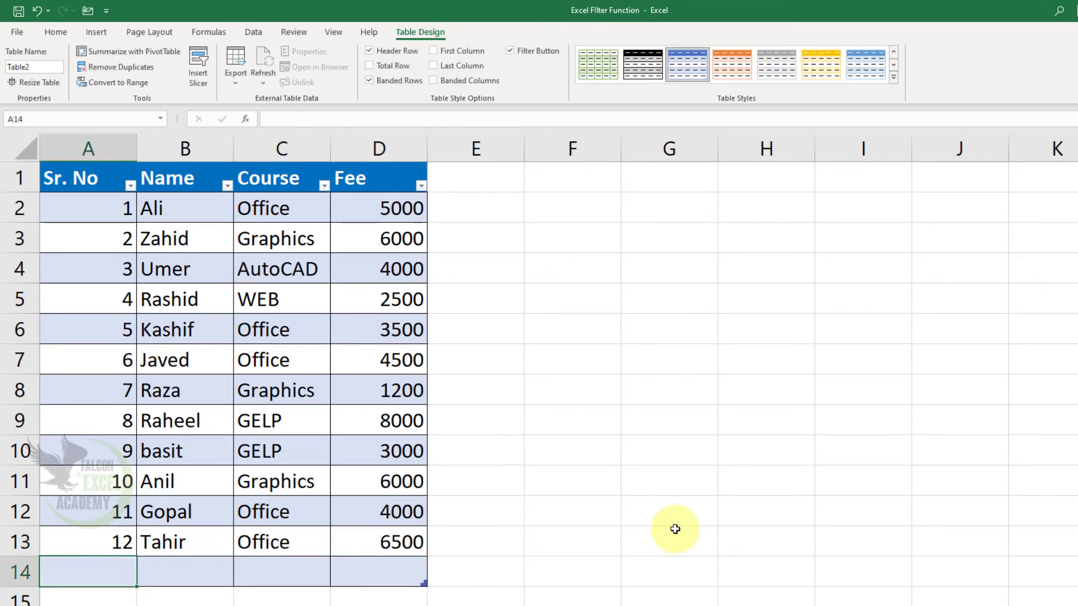
{"action": "left_click", "coordinate": [416, 578]}
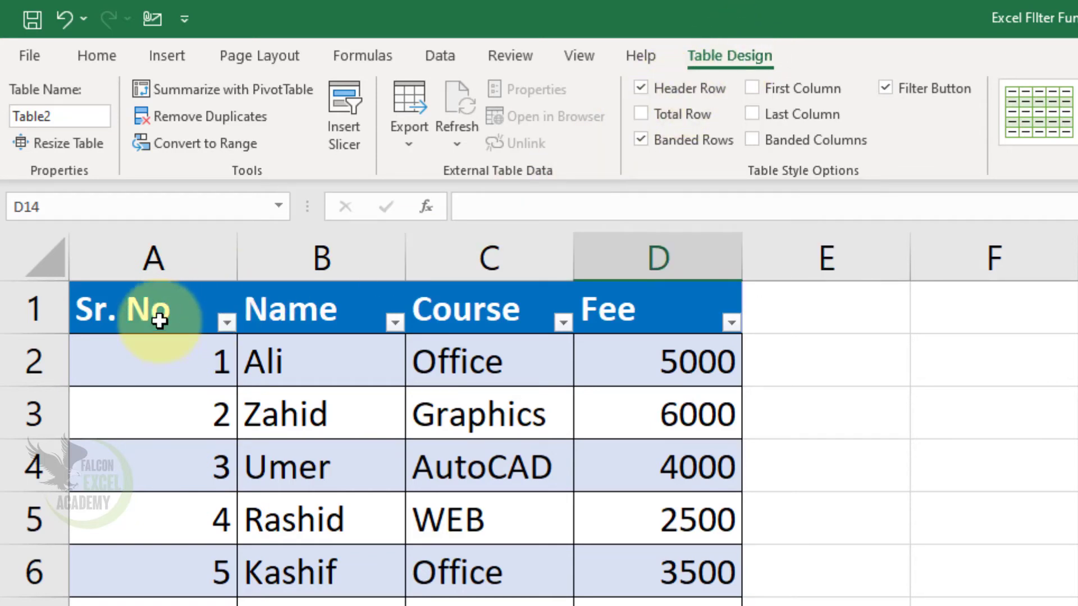
Turn the table's header row off and on again, and add a total row below the records.
{"action": "left_click", "coordinate": [641, 88]}
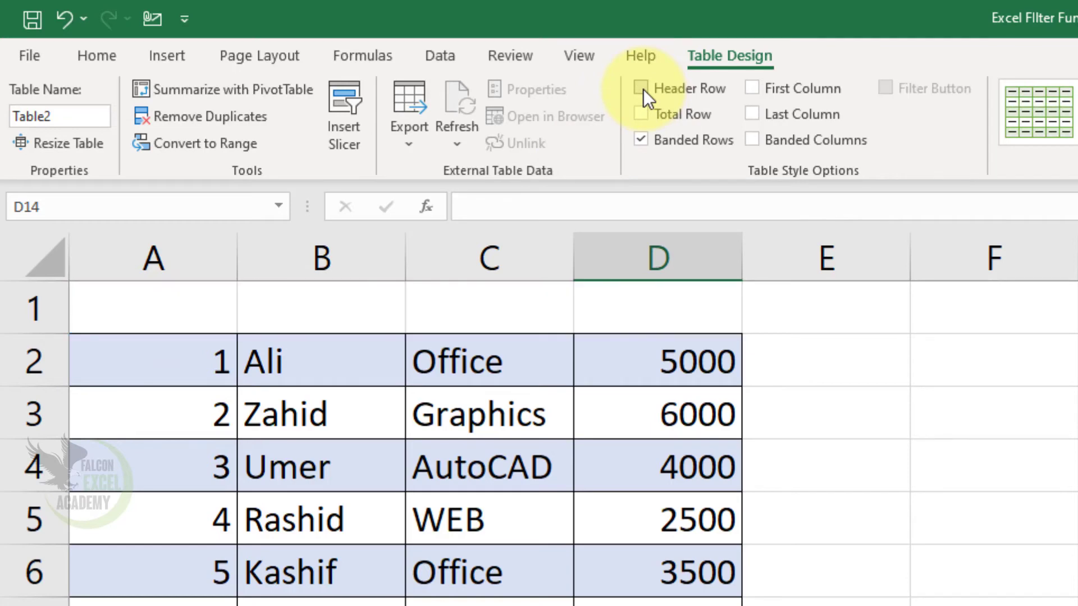
{"action": "left_click", "coordinate": [643, 89]}
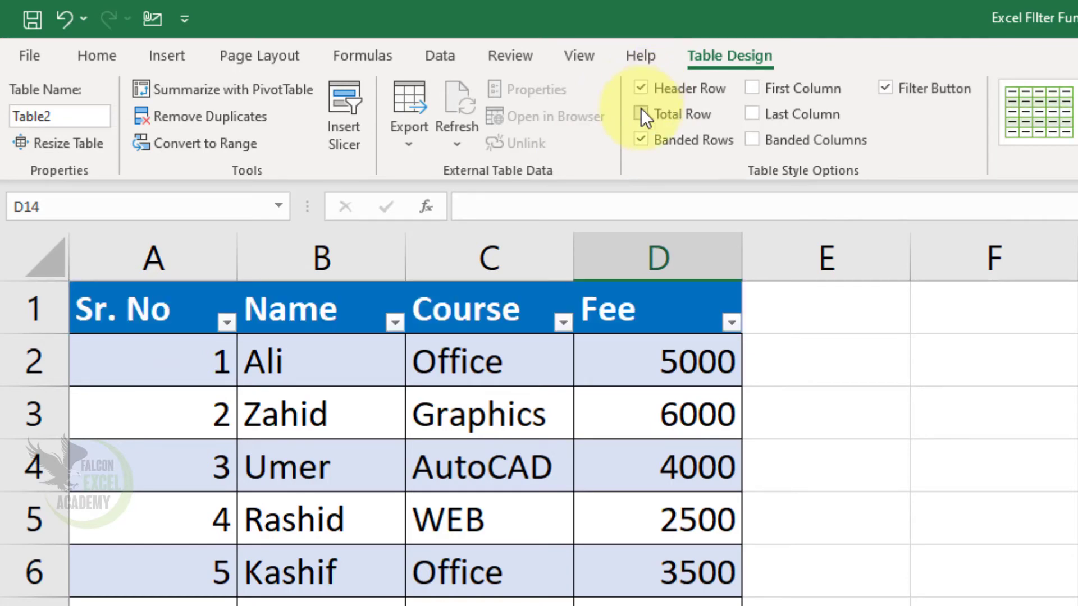
{"action": "left_click", "coordinate": [640, 114]}
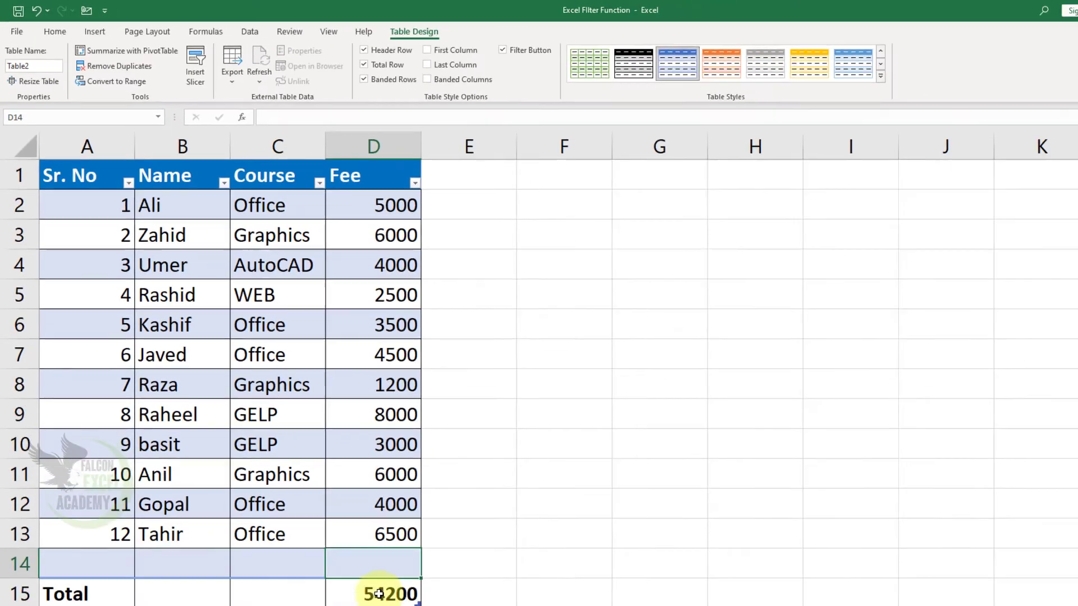
{"action": "left_click", "coordinate": [396, 569]}
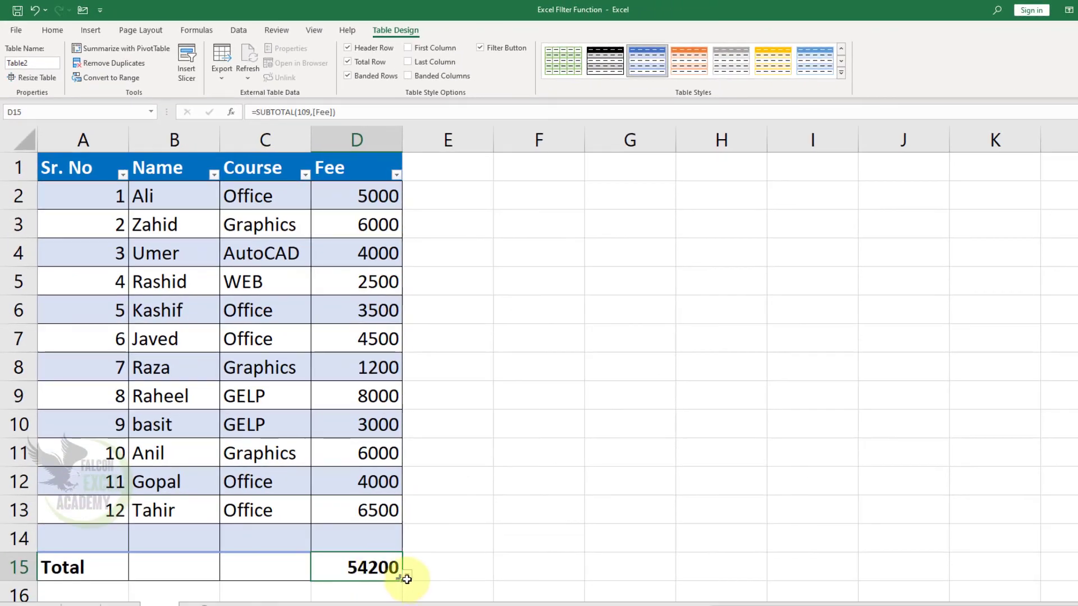
Try Max, Min and Average as the Fee column's total function, and set it back to Sum.
{"action": "left_click", "coordinate": [407, 578]}
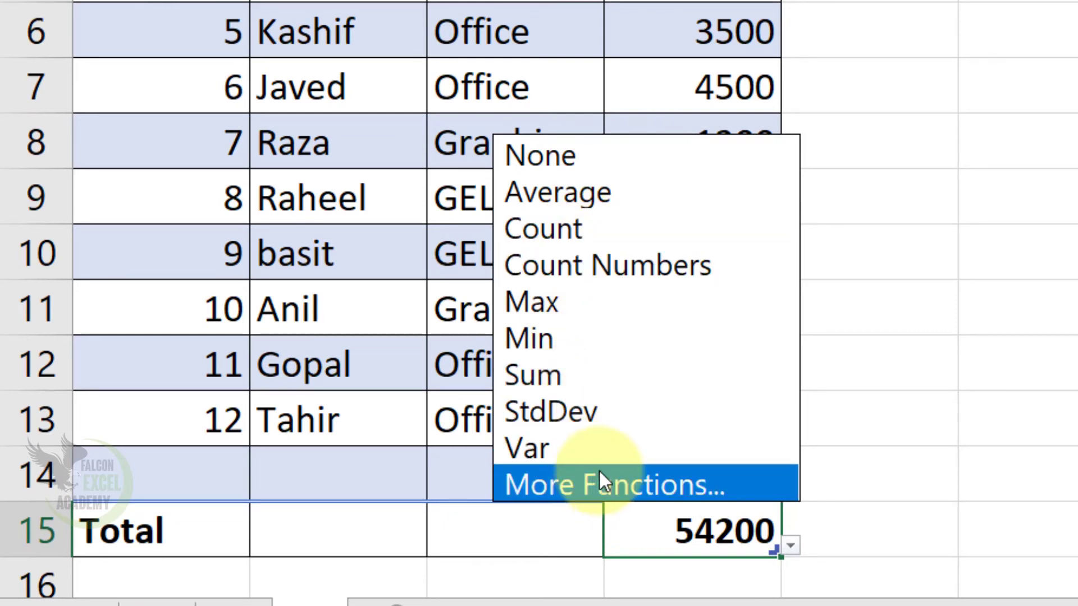
{"action": "left_click", "coordinate": [592, 315]}
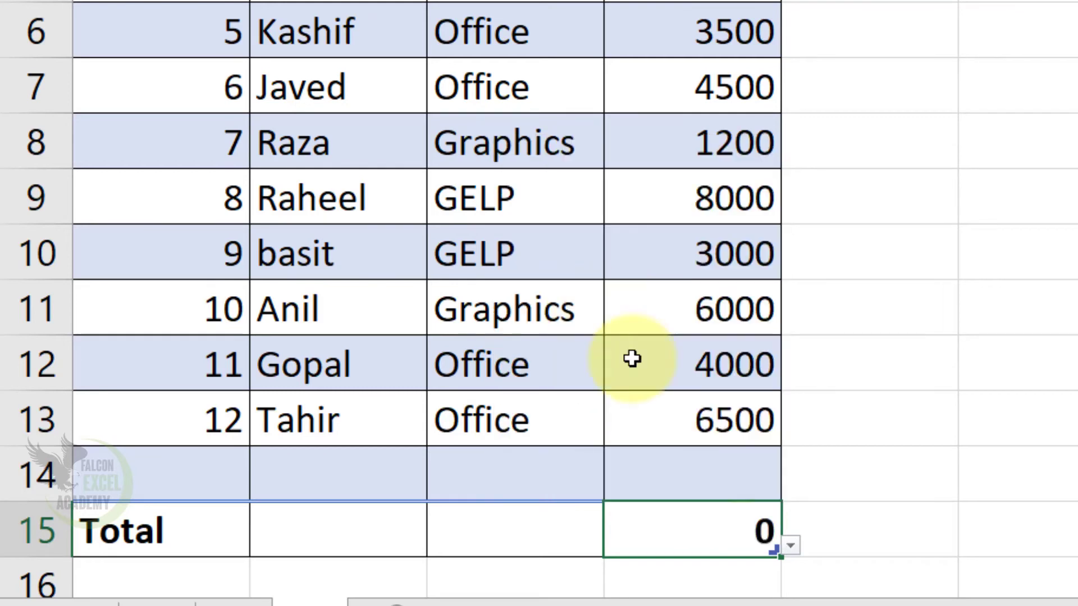
{"action": "left_click", "coordinate": [790, 545]}
{"action": "left_click", "coordinate": [605, 340]}
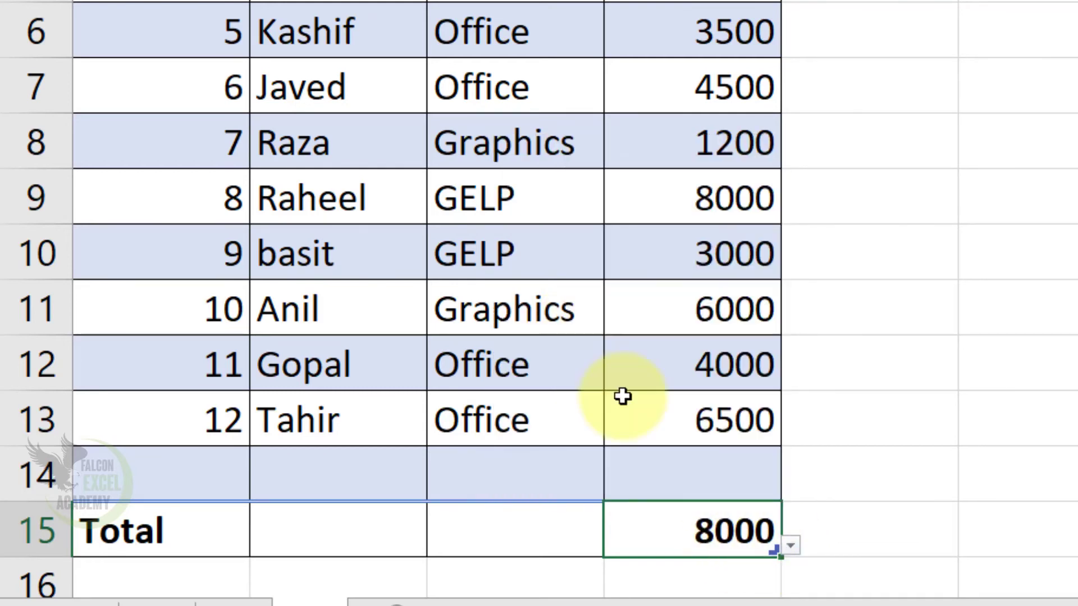
{"action": "left_click", "coordinate": [790, 545]}
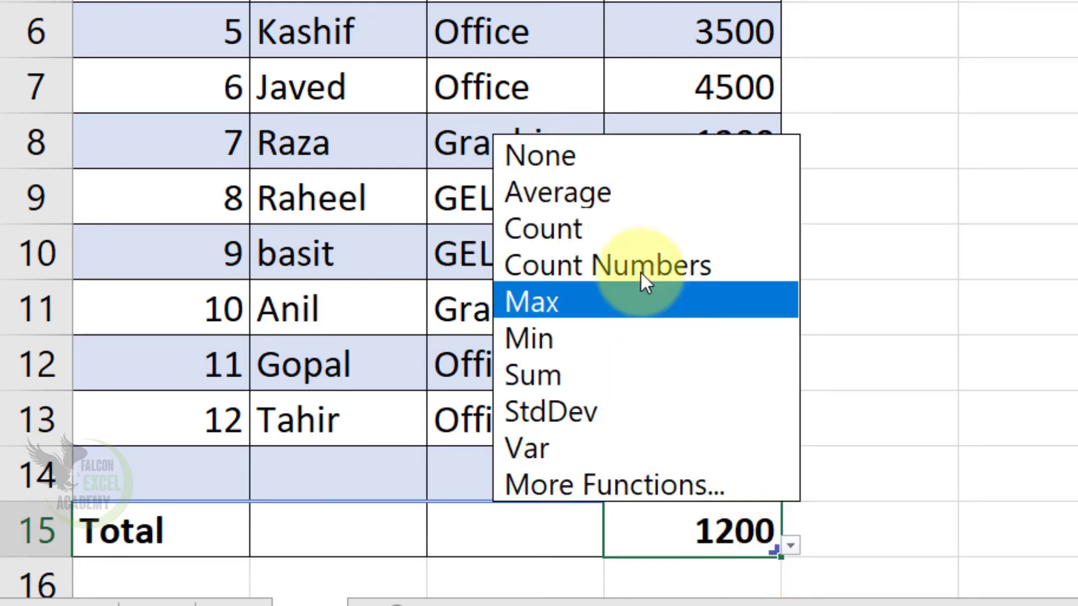
{"action": "left_click", "coordinate": [631, 205]}
{"action": "left_click", "coordinate": [790, 546]}
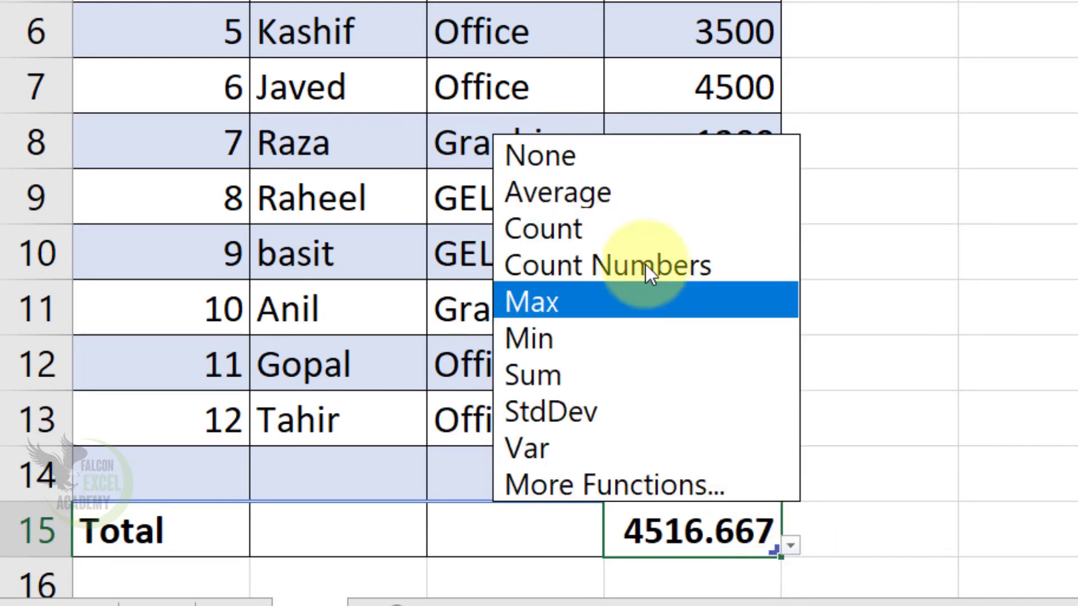
{"action": "left_click", "coordinate": [595, 375]}
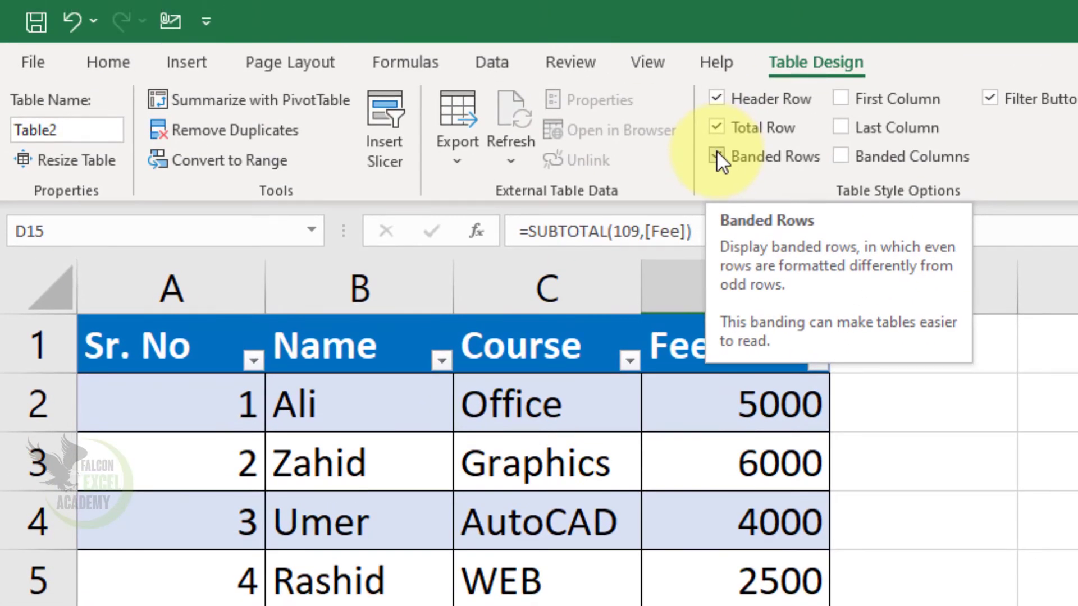
Turn the table's banded rows off and on again, and toggle the First Column emphasis on and off.
{"action": "left_click", "coordinate": [716, 157]}
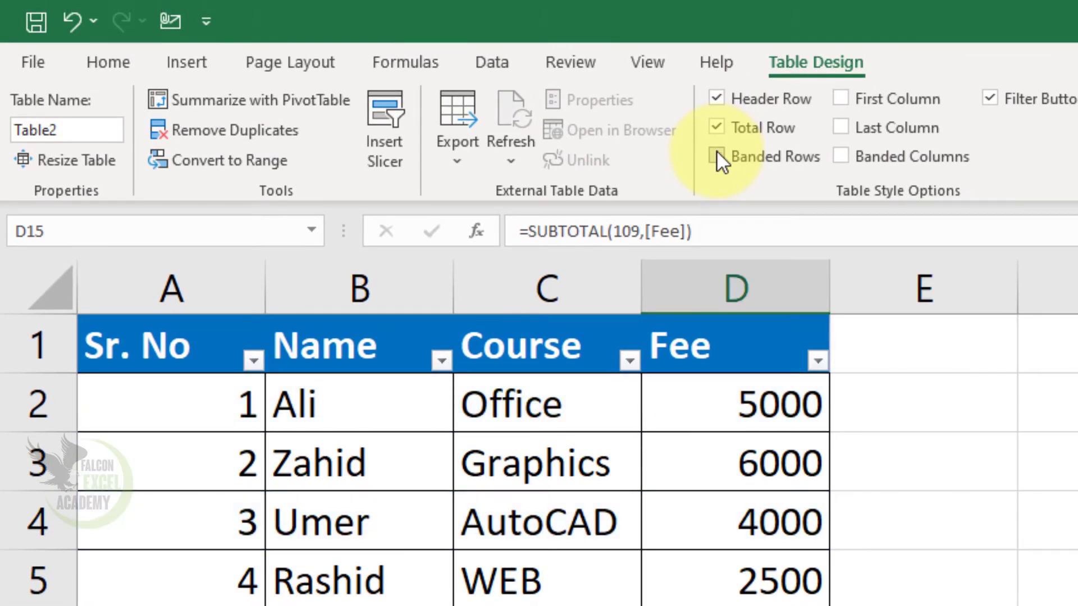
{"action": "left_click", "coordinate": [716, 157]}
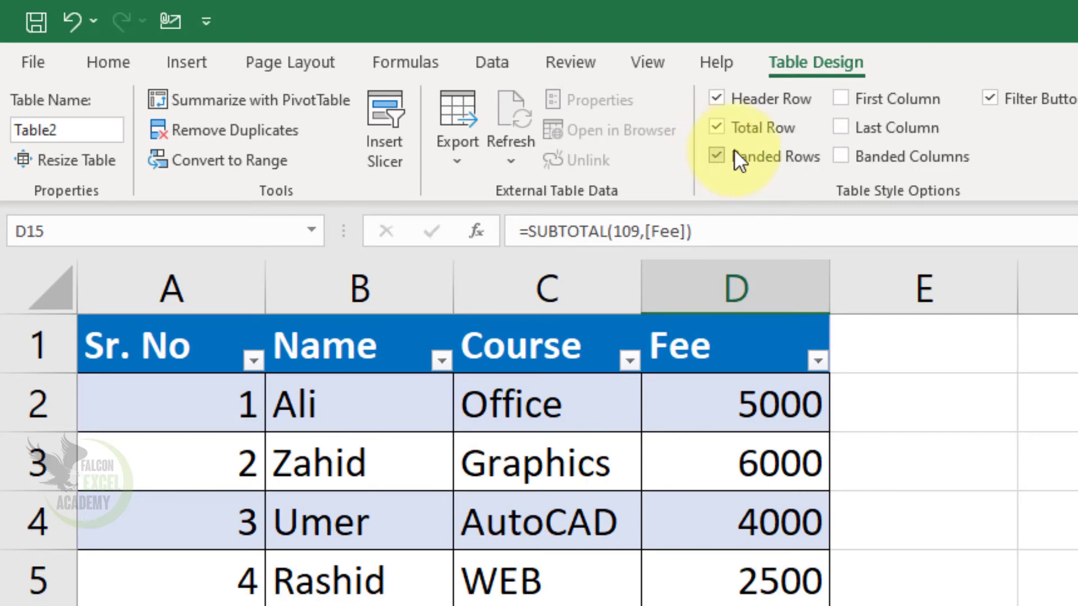
{"action": "left_click", "coordinate": [841, 98]}
{"action": "left_click", "coordinate": [842, 99]}
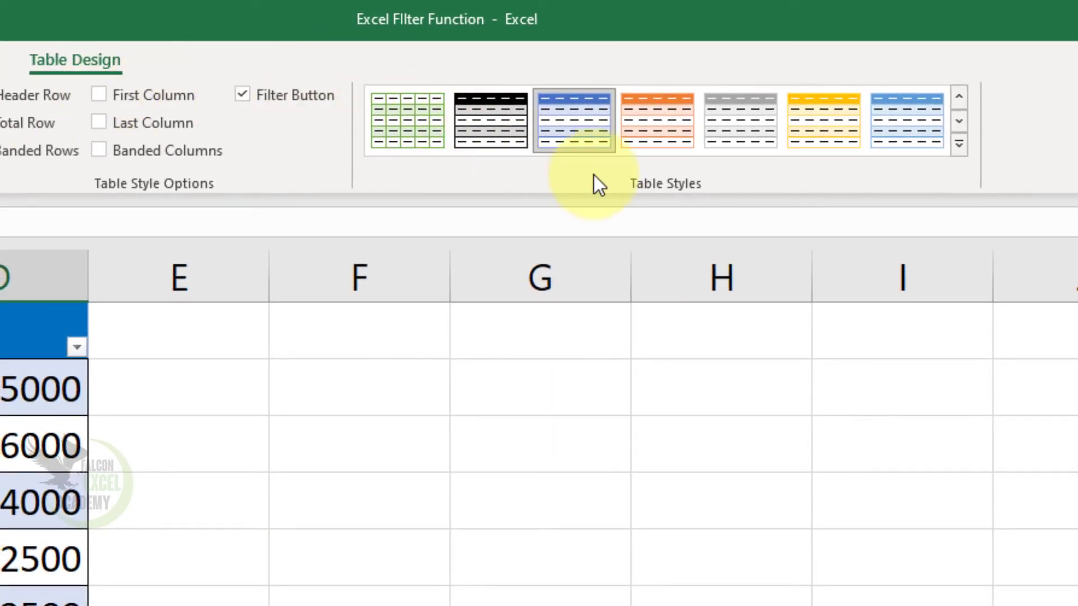
Turn on First Column emphasis and apply the orange table style from the second row of the Medium group.
{"action": "left_click", "coordinate": [957, 146]}
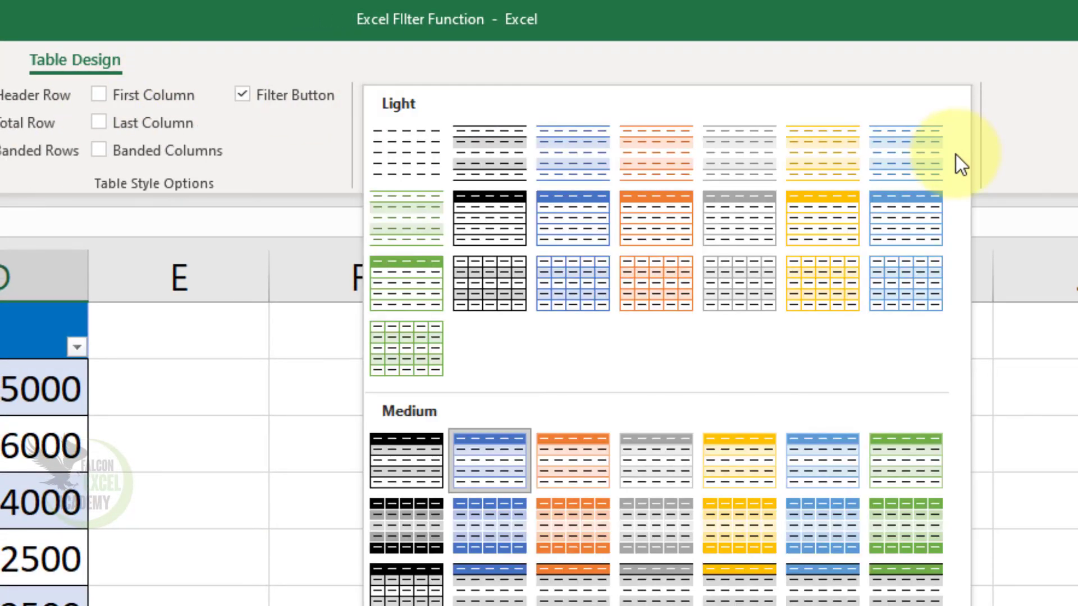
{"action": "left_click", "coordinate": [112, 99]}
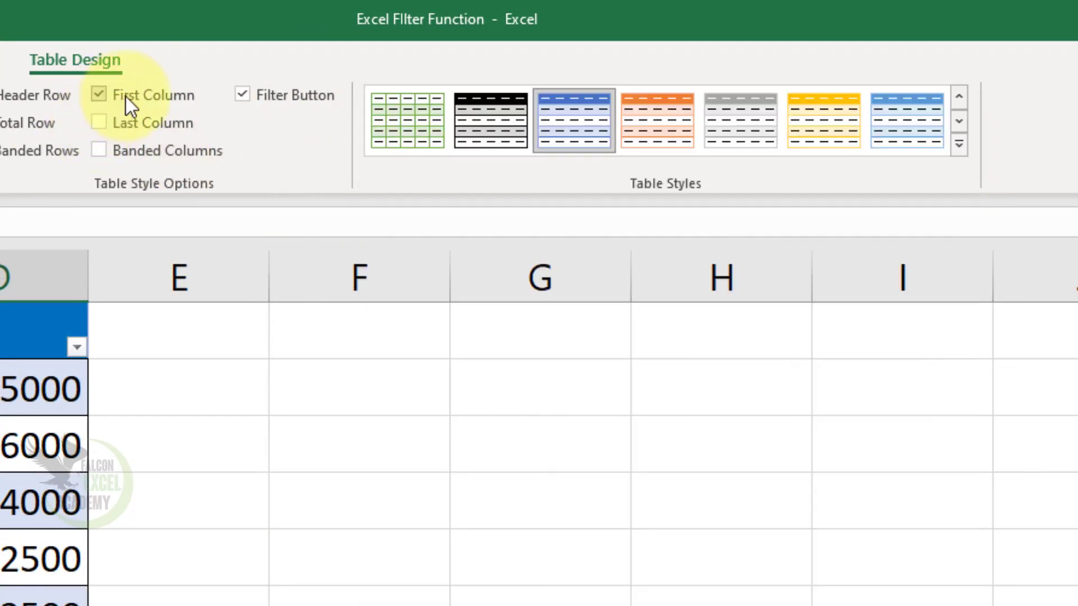
{"action": "left_click", "coordinate": [957, 145]}
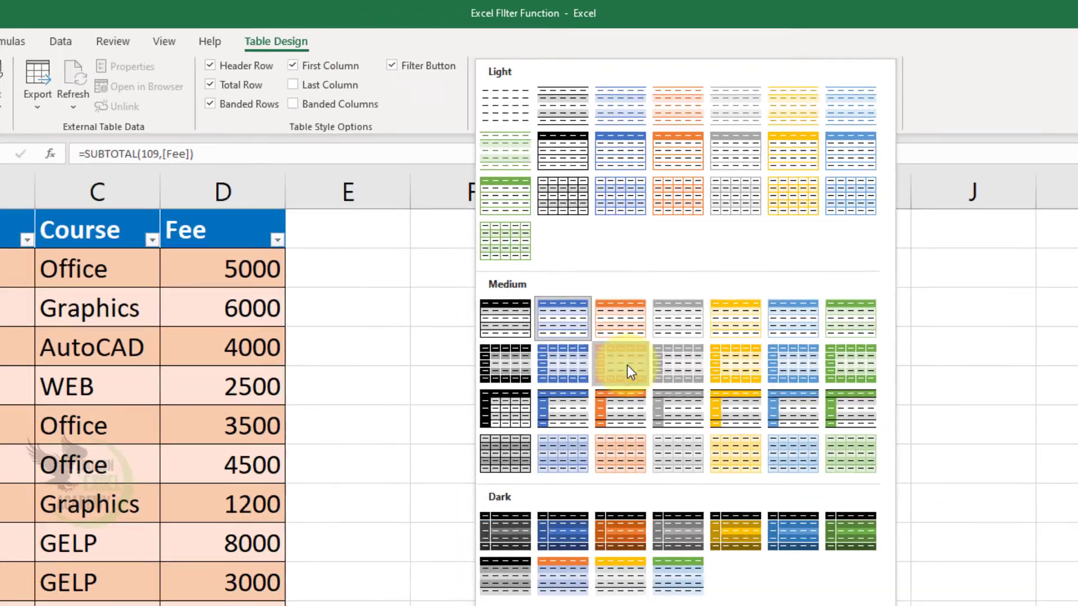
{"action": "left_click", "coordinate": [573, 526]}
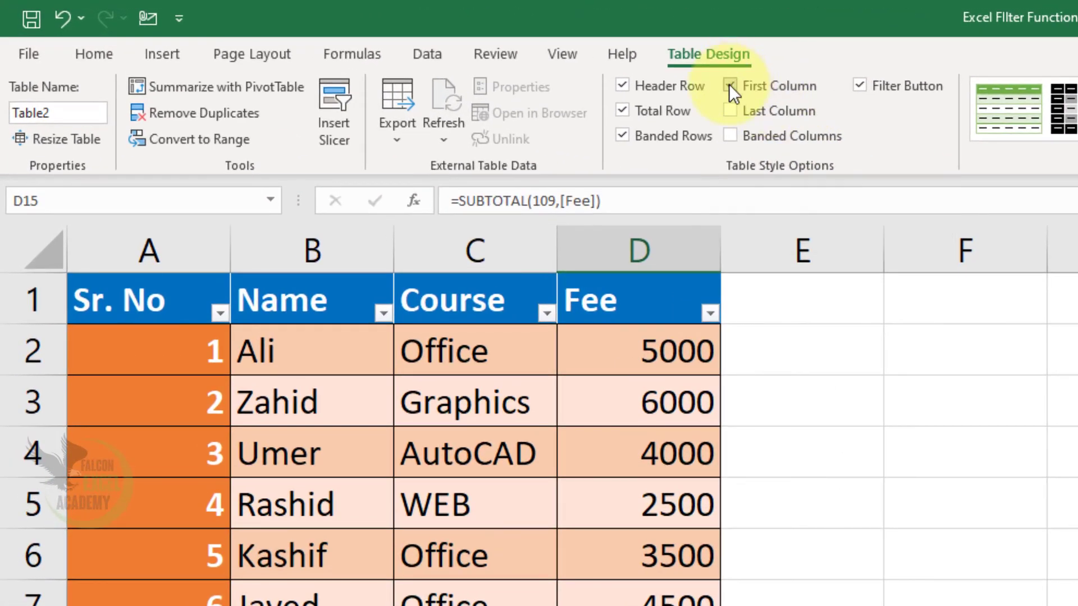
Compare the table with and without First Column emphasis, and leave the emphasis turned off.
{"action": "left_click", "coordinate": [729, 85]}
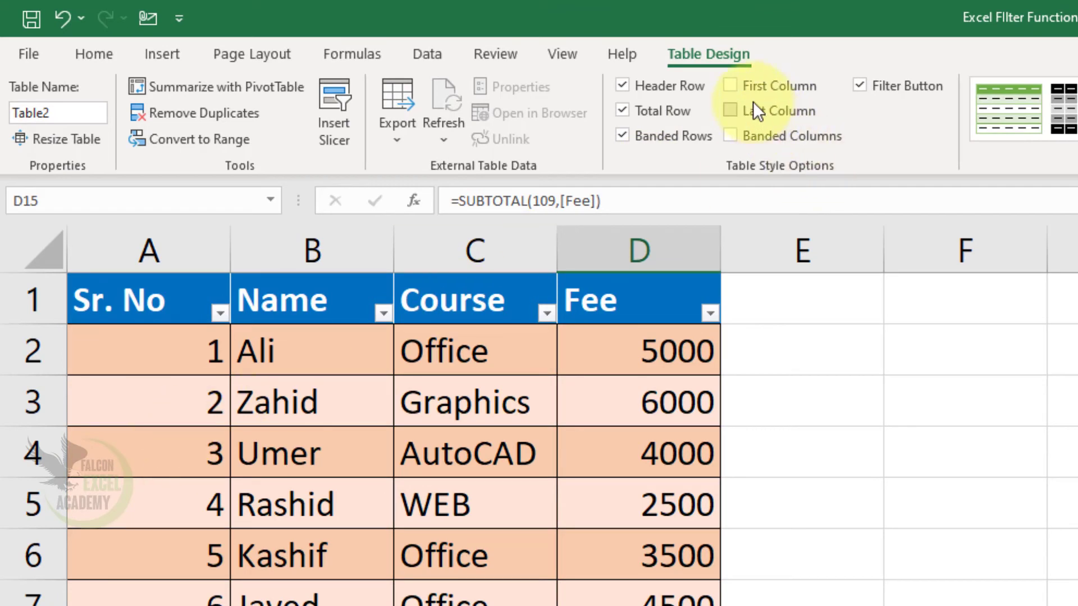
{"action": "left_click", "coordinate": [734, 89]}
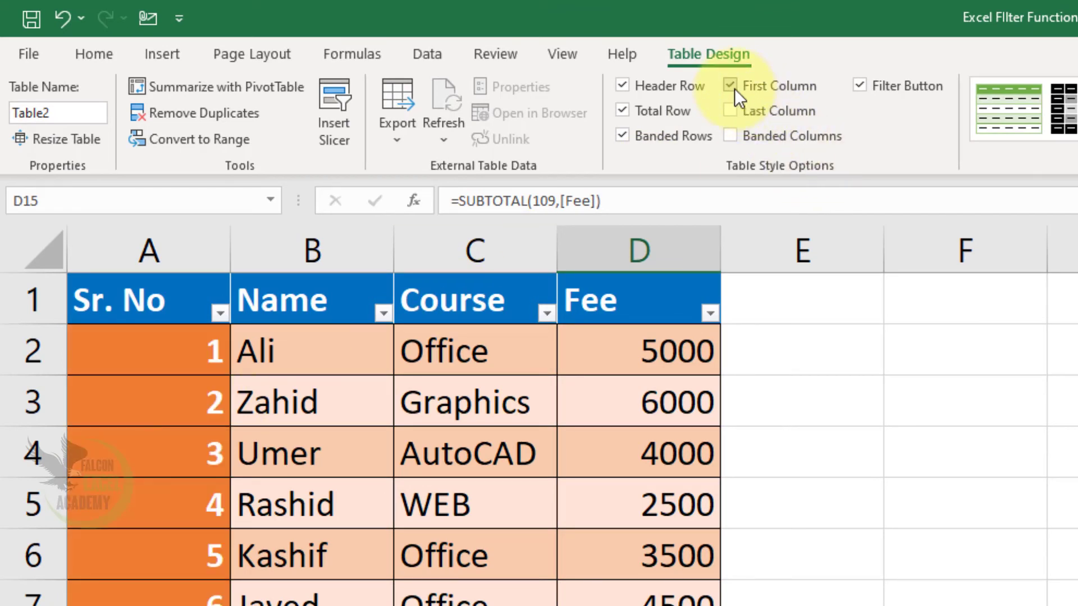
{"action": "left_click", "coordinate": [734, 89]}
Try Last Column emphasis and then Banded Columns on the table, turning each option off again.
{"action": "left_click", "coordinate": [730, 108]}
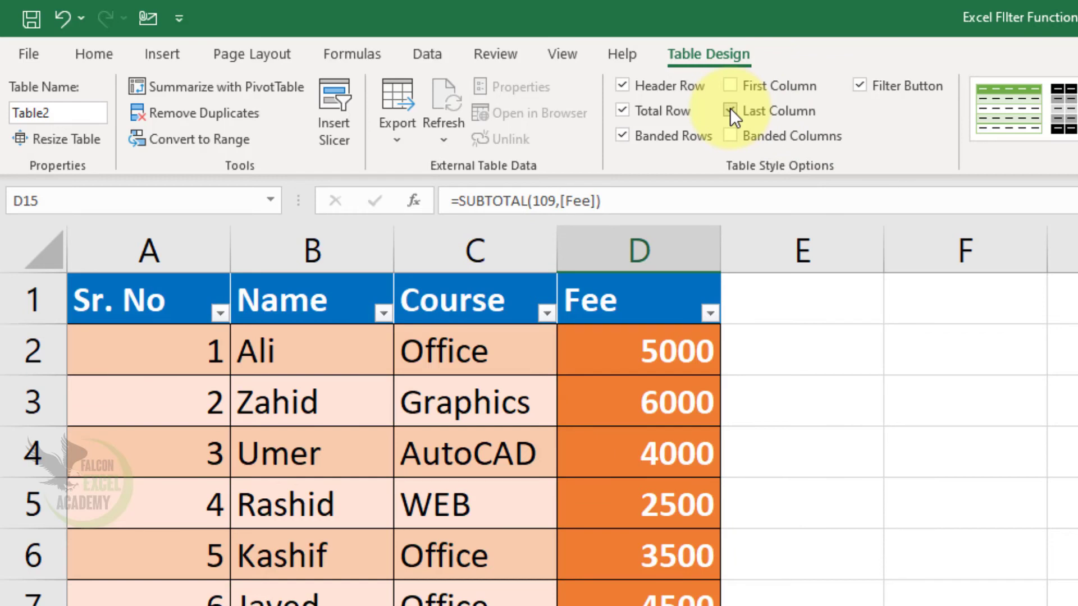
{"action": "left_click", "coordinate": [730, 107]}
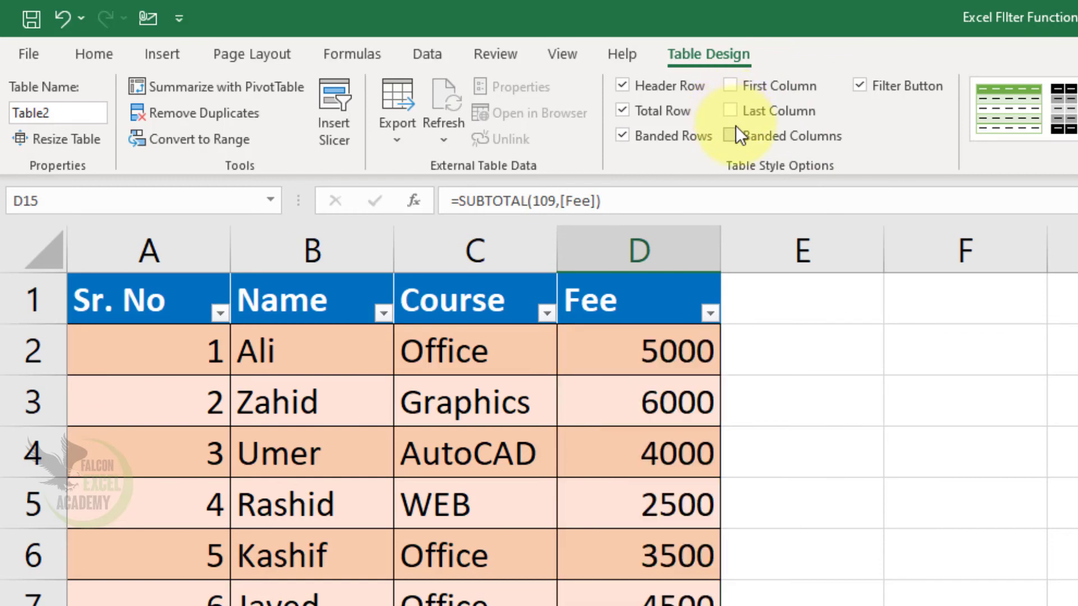
{"action": "left_click", "coordinate": [731, 140]}
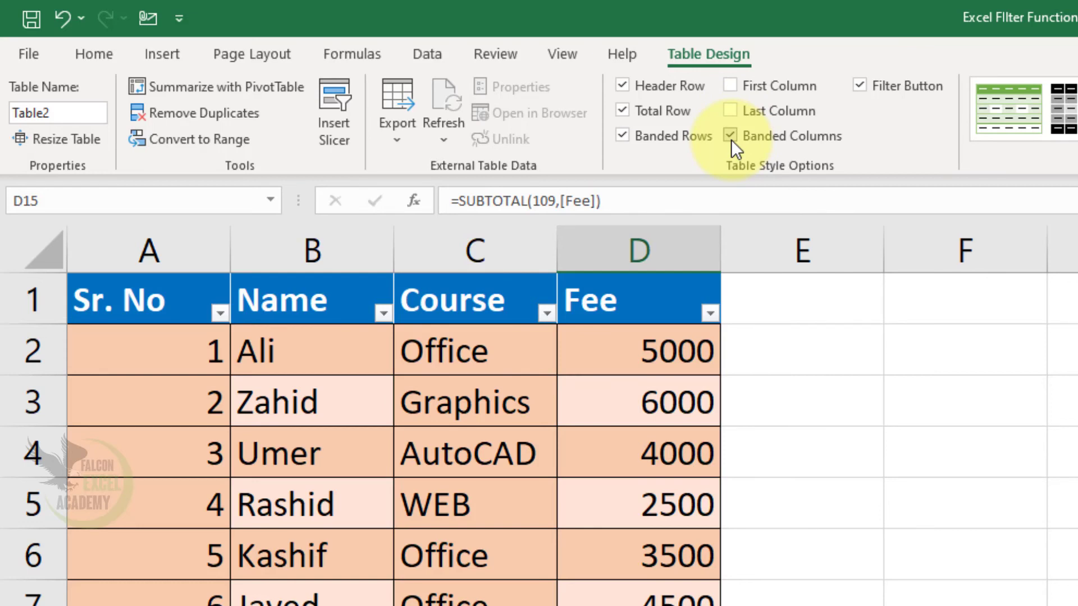
{"action": "left_click", "coordinate": [731, 139]}
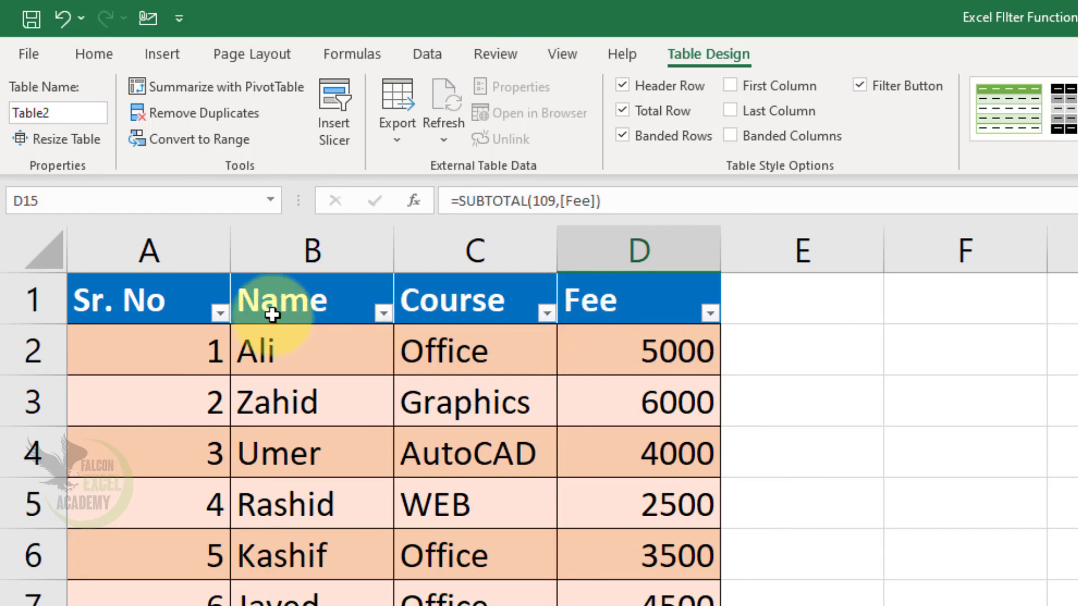
Hide the filter buttons in the table's header row and show them again.
{"action": "left_click", "coordinate": [877, 84]}
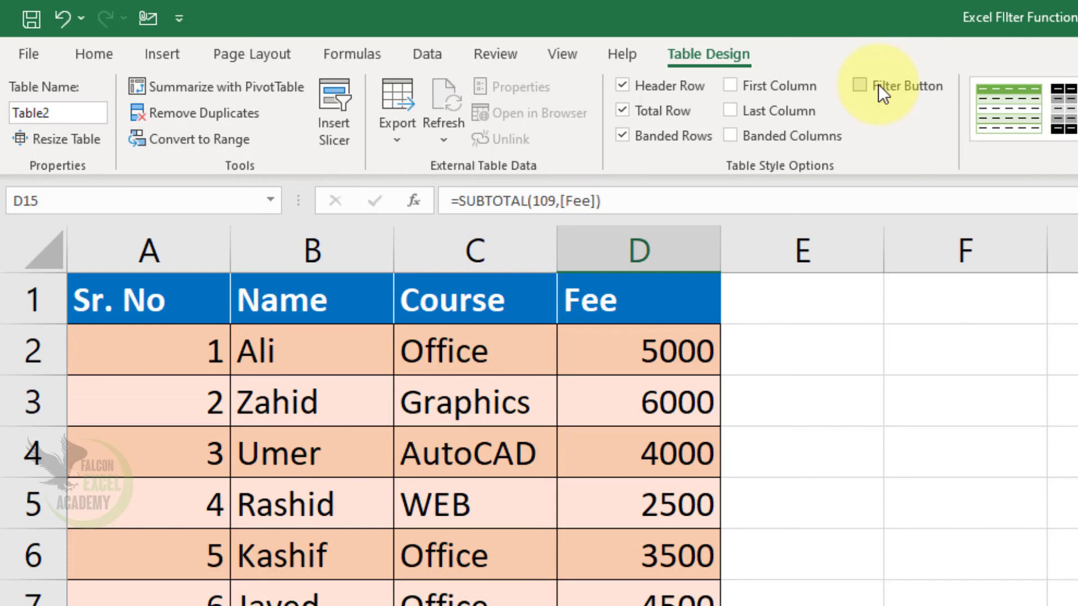
{"action": "left_click", "coordinate": [882, 94]}
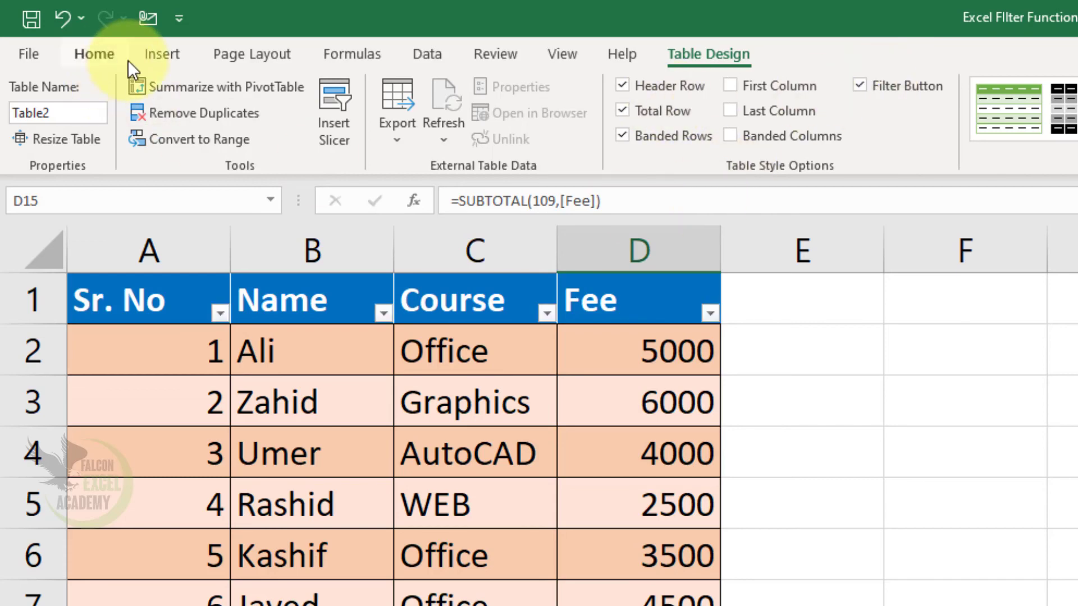
{"action": "left_click", "coordinate": [152, 59]}
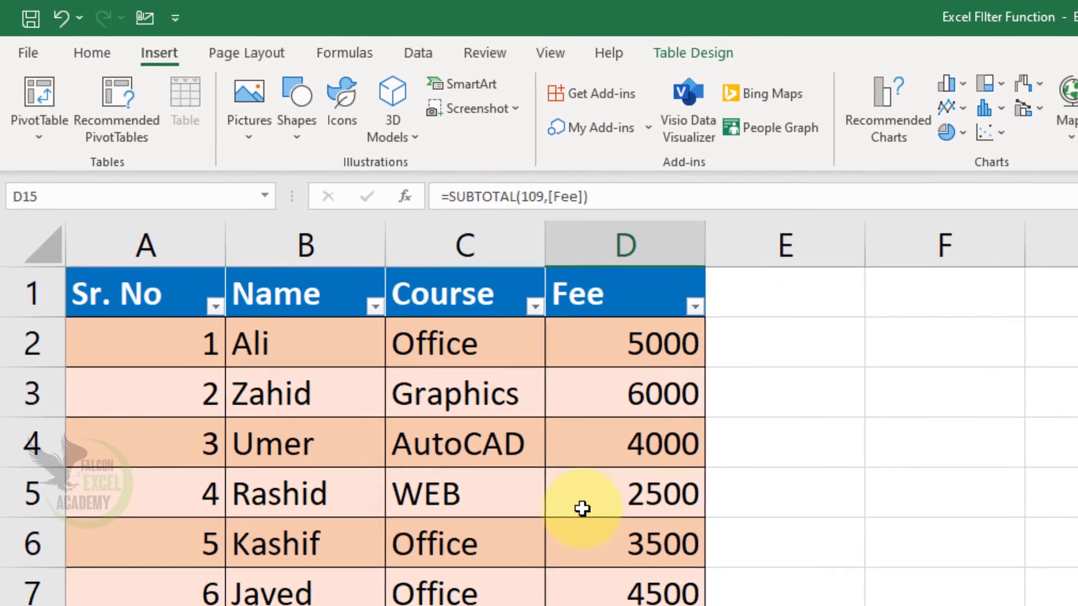